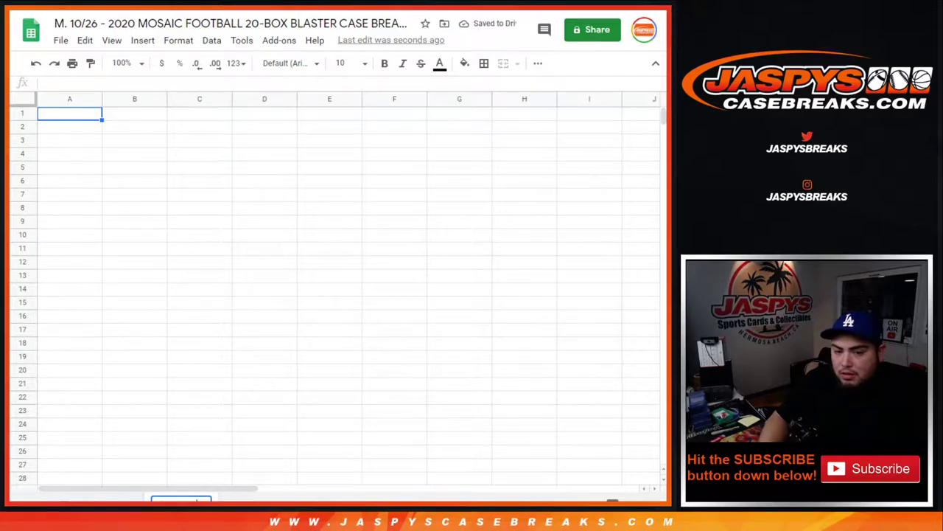
Enter EAGLES ($89.99), WASHINGTON FT ($39.99), JAGUARS ($39.99) and CARDINALS ($39.99) in B1:B4 and fit column B to its contents
left_click(155, 120)
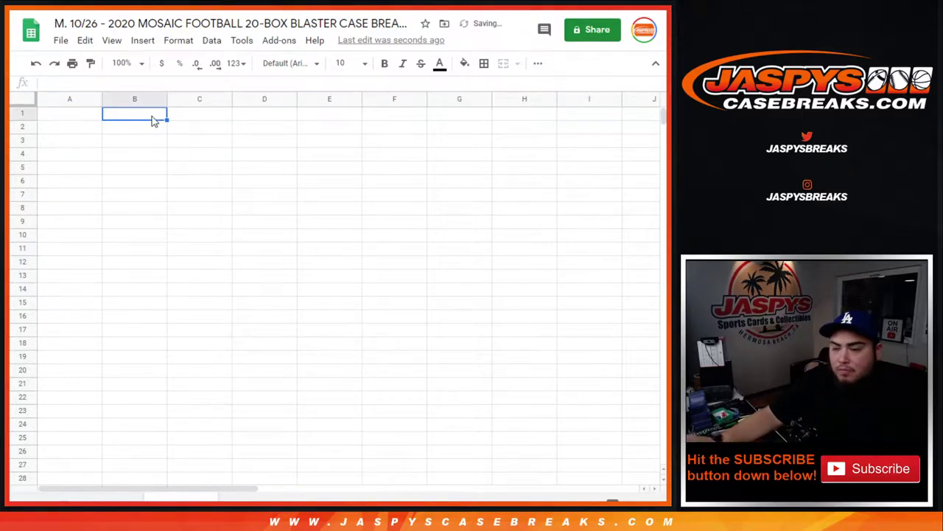
type("EAGLES ($89.99) WASHINGTON FT ($39.99) JAGUARS ($39.99) CARDINALS ($39.99)")
double_click(167, 98)
Set the font size of B1:B4 to 14 and refit the width of column B
left_click(421, 65)
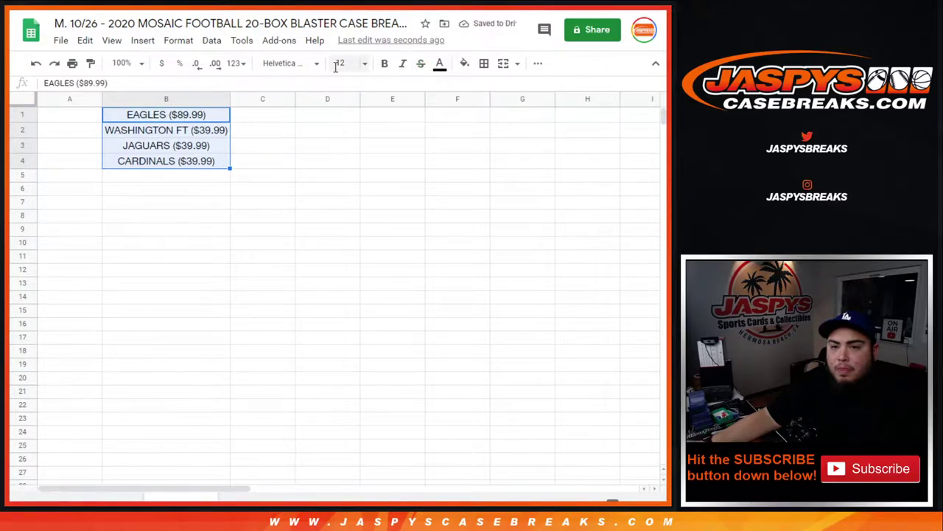
left_click(361, 64)
left_click(348, 237)
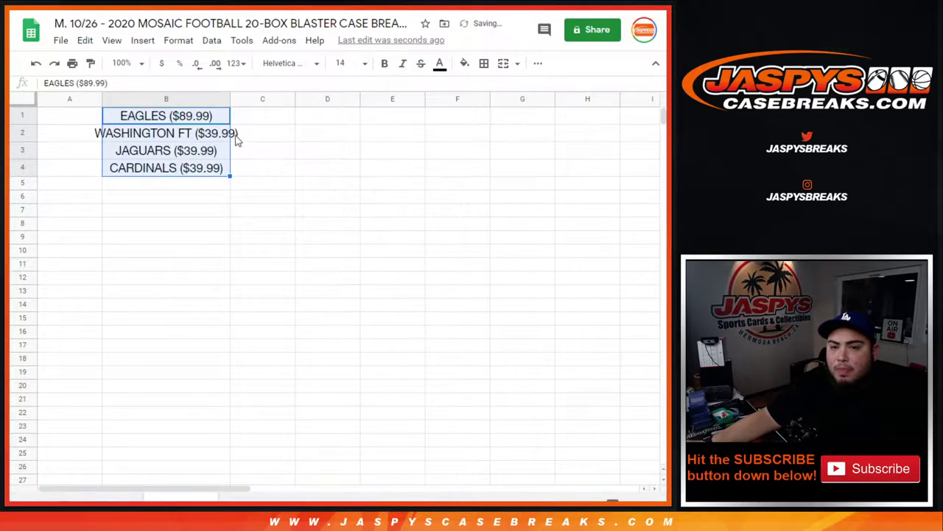
double_click(229, 97)
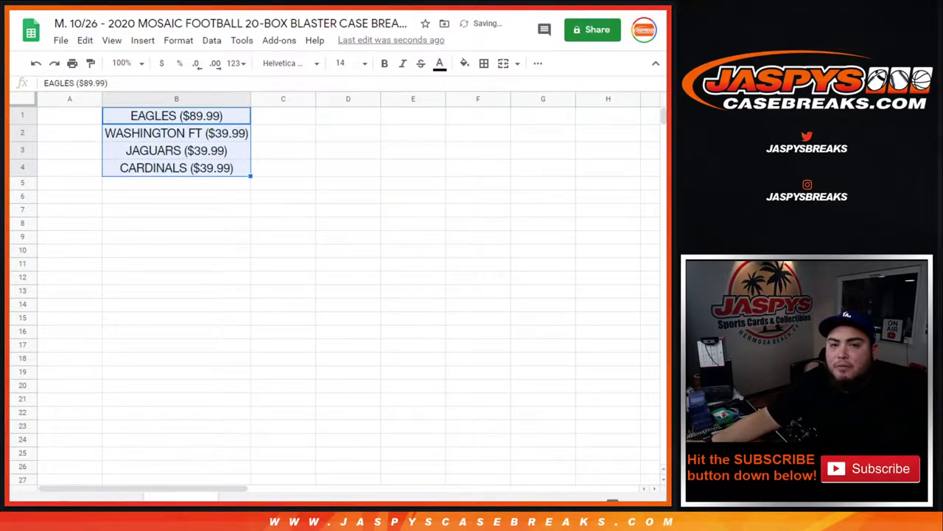
Review the Bengals break listing, the RANDOM.ORG dice roller and list randomizer, and the sheet of buyers and teams
key("ctrl+Tab")
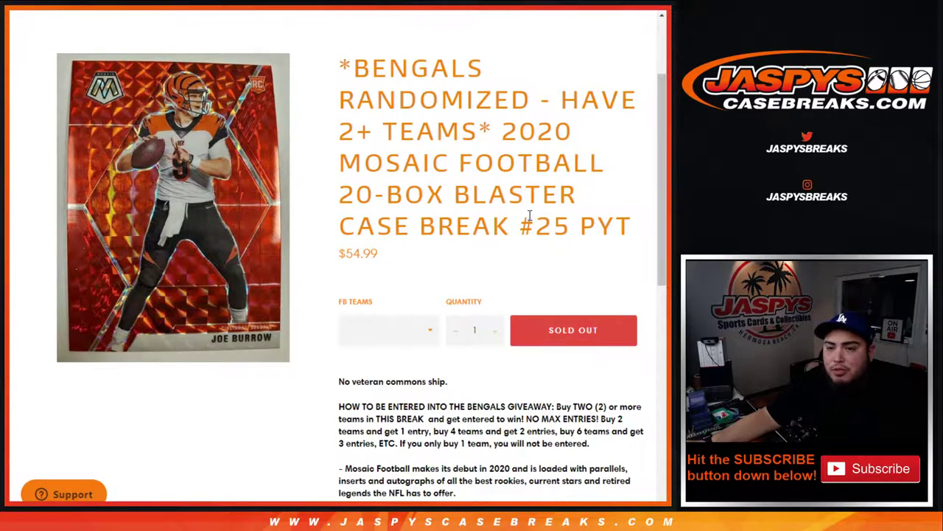
key("ctrl+Tab")
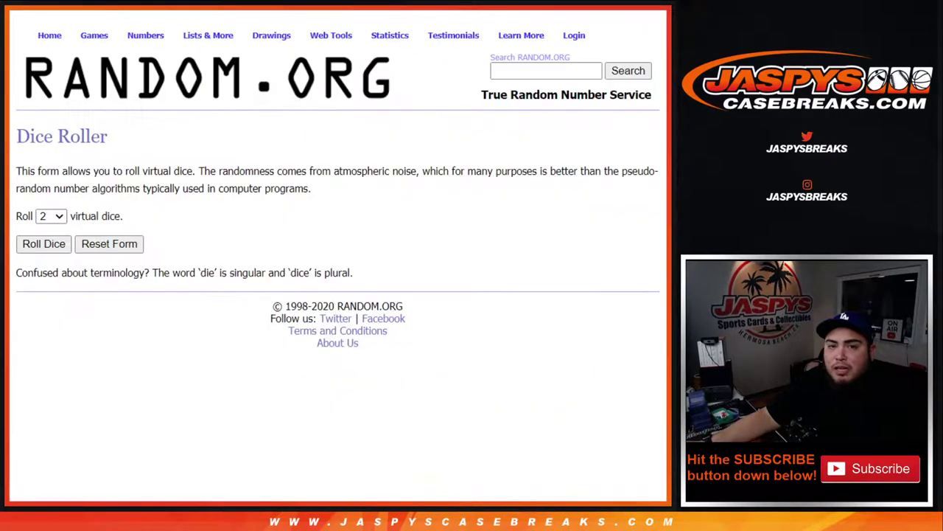
key("ctrl+Tab")
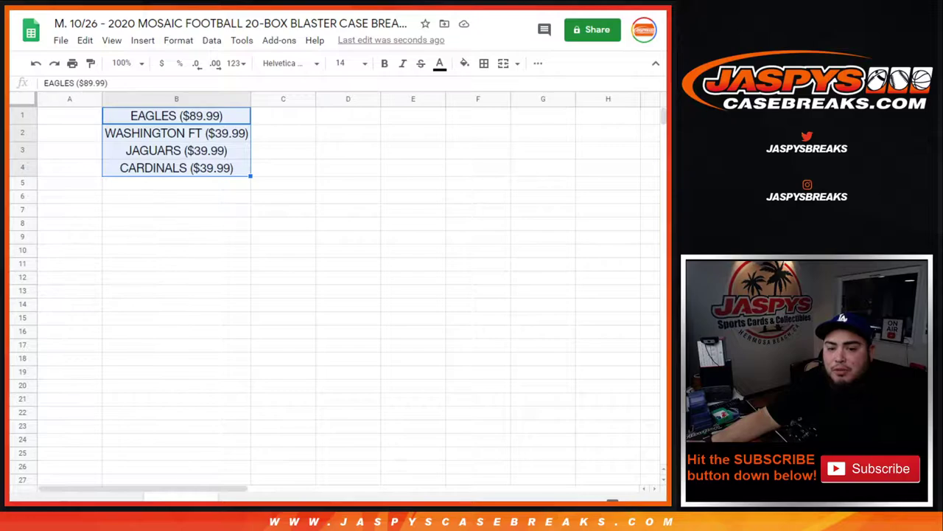
left_click(103, 498)
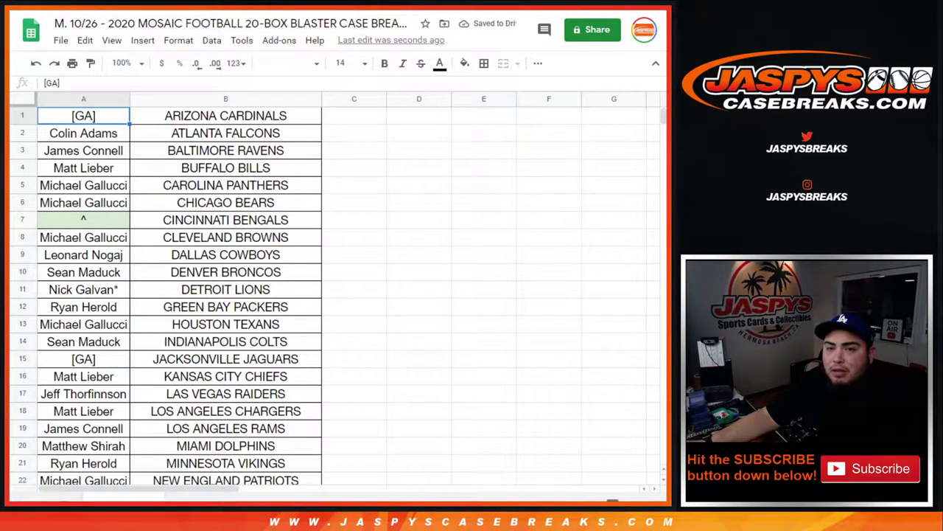
key("ctrl+Tab")
key("ctrl+Tab")
key("ctrl+shift+Tab")
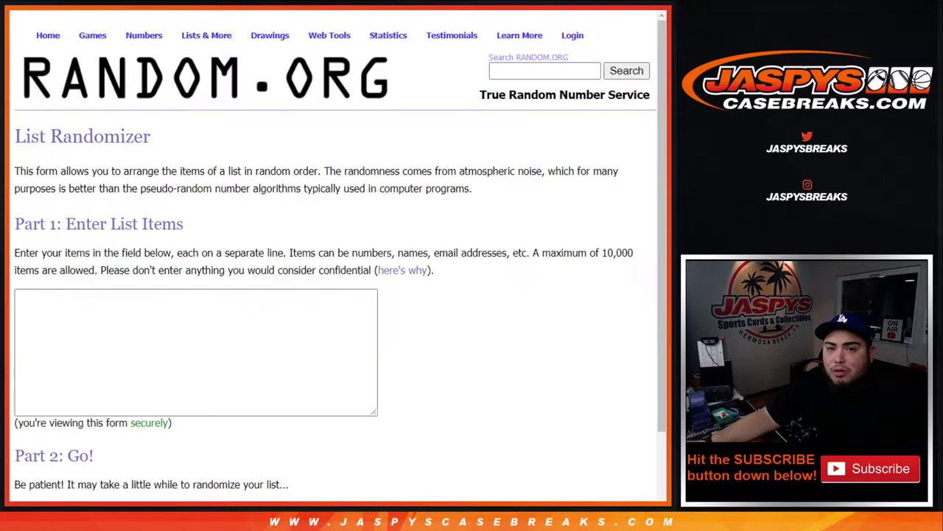
key("ctrl+shift+Tab")
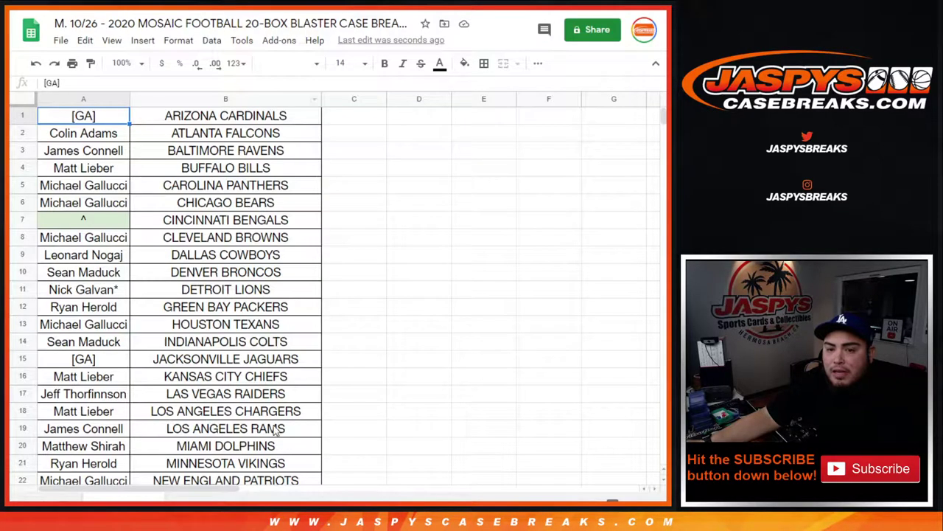
Check the sheet of four giveaway teams, roll two virtual dice on RANDOM.ORG, and return to the spreadsheet
left_click(182, 498)
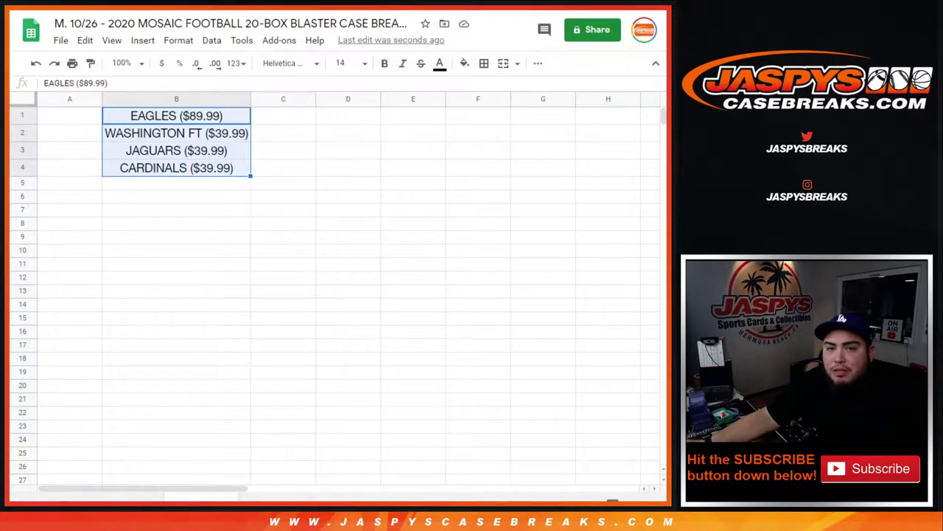
key("ctrl+Tab")
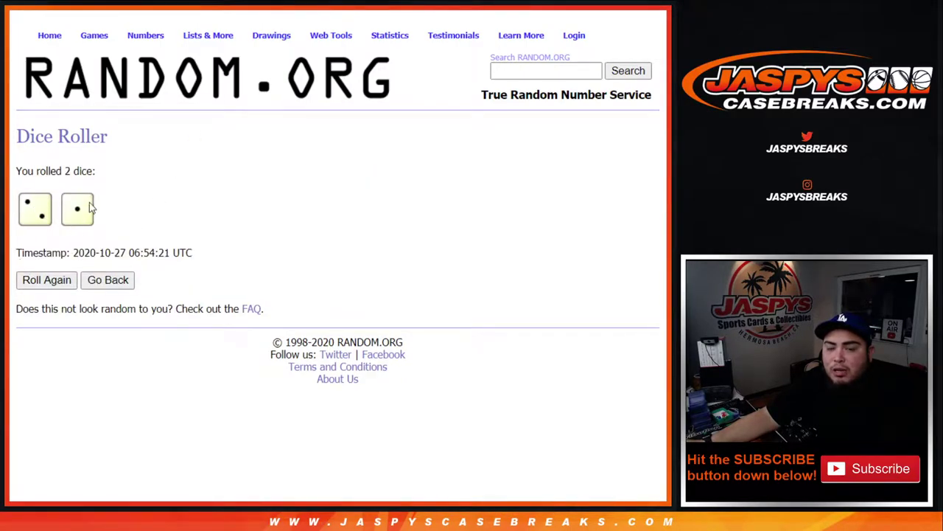
key("ctrl+shift+Tab")
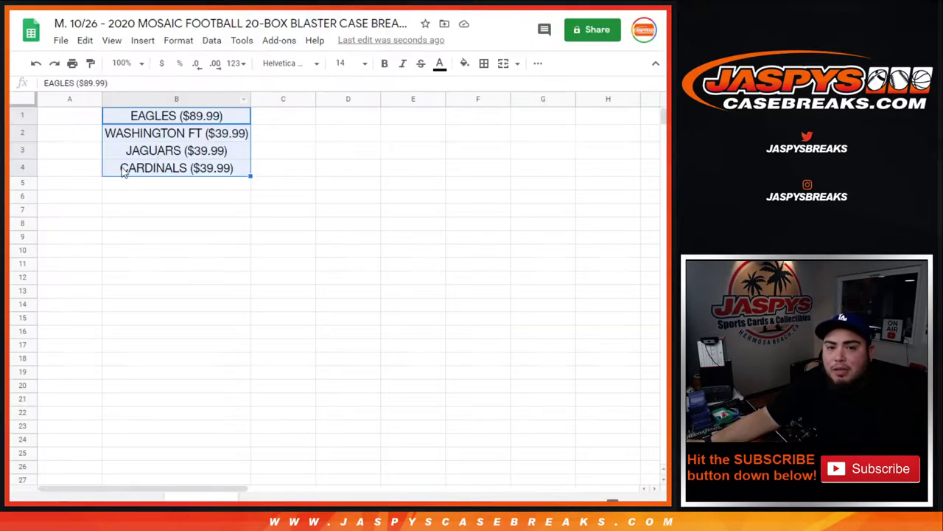
Sort the sheet of buyers and teams by column A from A to Z
left_click(122, 498)
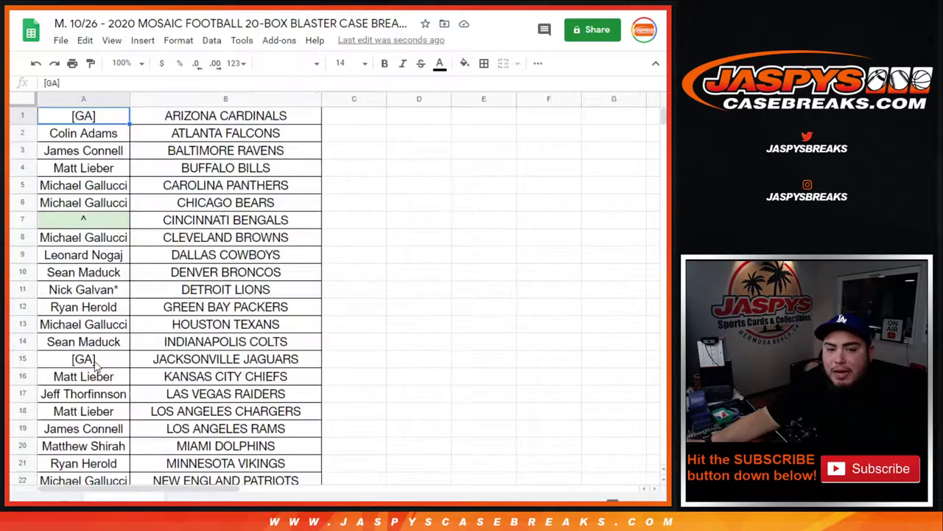
left_click(124, 101)
right_click(124, 100)
left_click(179, 339)
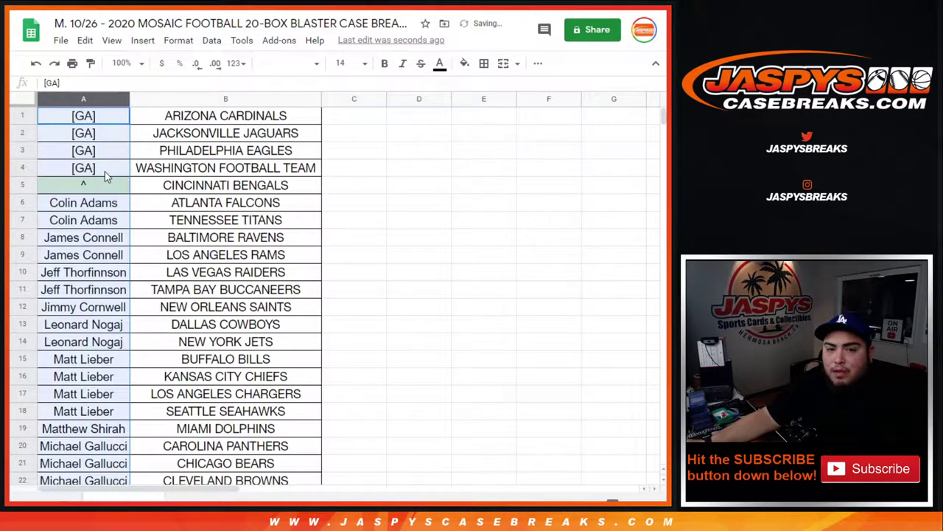
Copy the buyer's name from A6 into D1 as the first giveaway entry
mouse_move(100, 208)
left_mouse_down()
mouse_move(99, 230)
mouse_move(99, 206)
left_mouse_up()
right_click(99, 205)
left_click(131, 81)
left_click(429, 119)
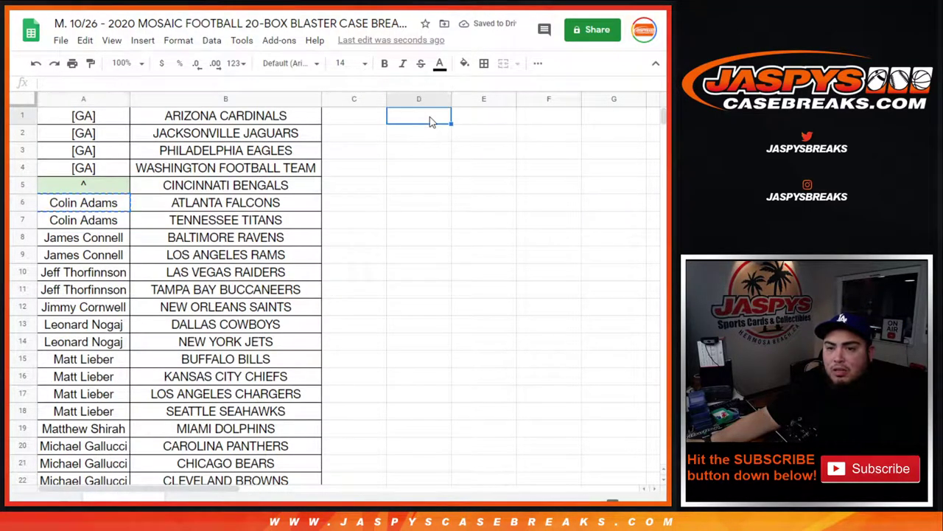
key("ctrl+v")
Copy the two-team buyer's name from A8 into D2 as one entry
left_click_drag(99, 241, 100, 255)
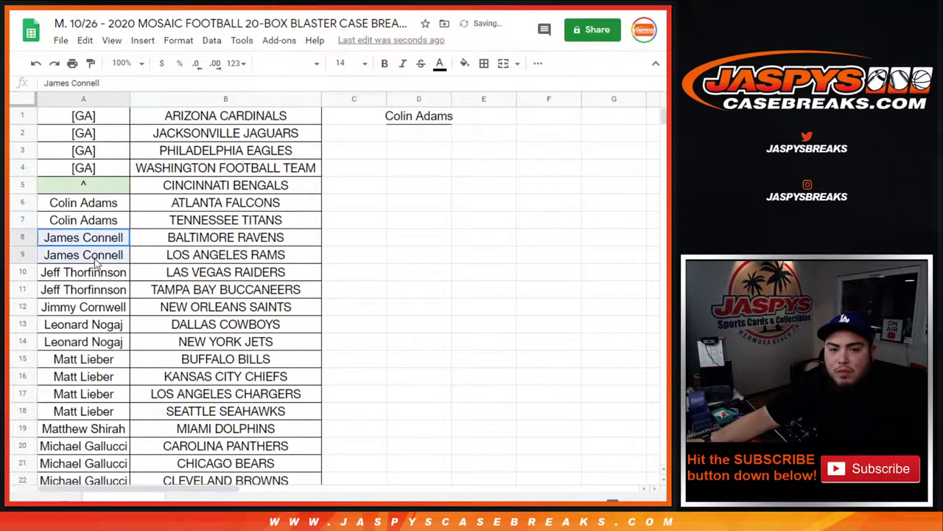
right_click(103, 245)
left_click(130, 80)
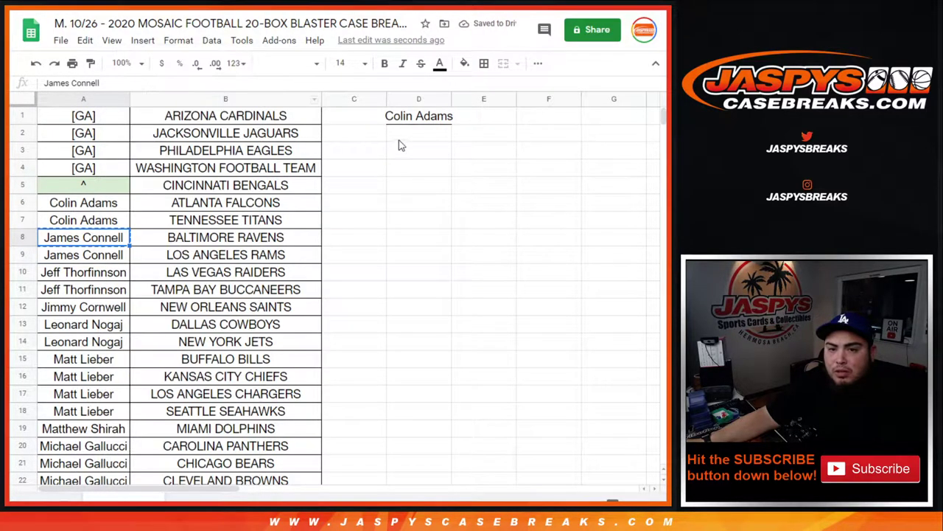
left_click(415, 132)
key("ctrl+v")
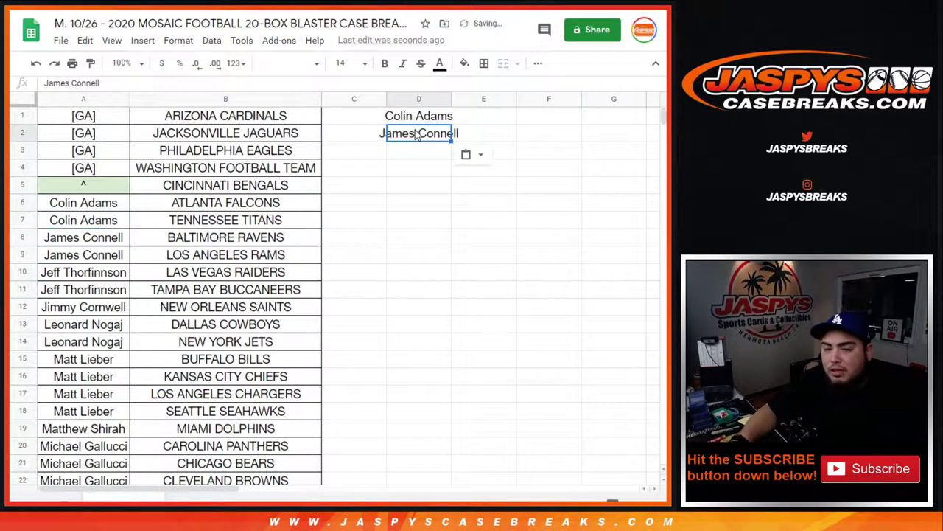
Copy the buyer's name for the Las Vegas Raiders row from A10 into D3
left_click_drag(76, 274, 78, 290)
right_click(83, 277)
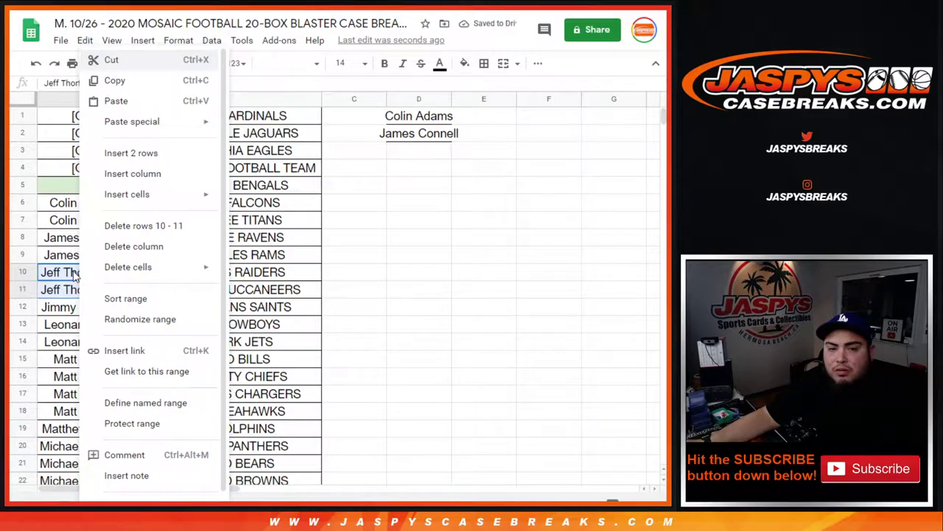
left_click(75, 274)
right_click(75, 274)
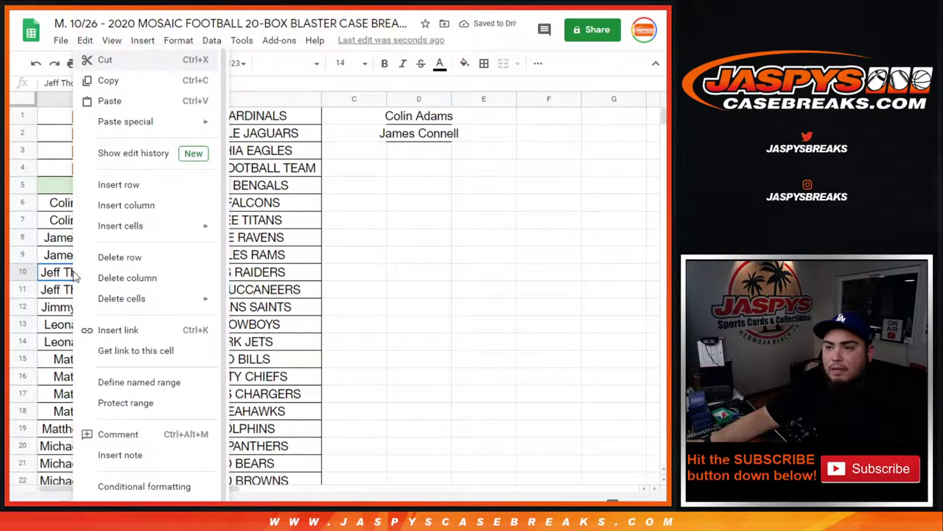
left_click(109, 81)
left_click(412, 152)
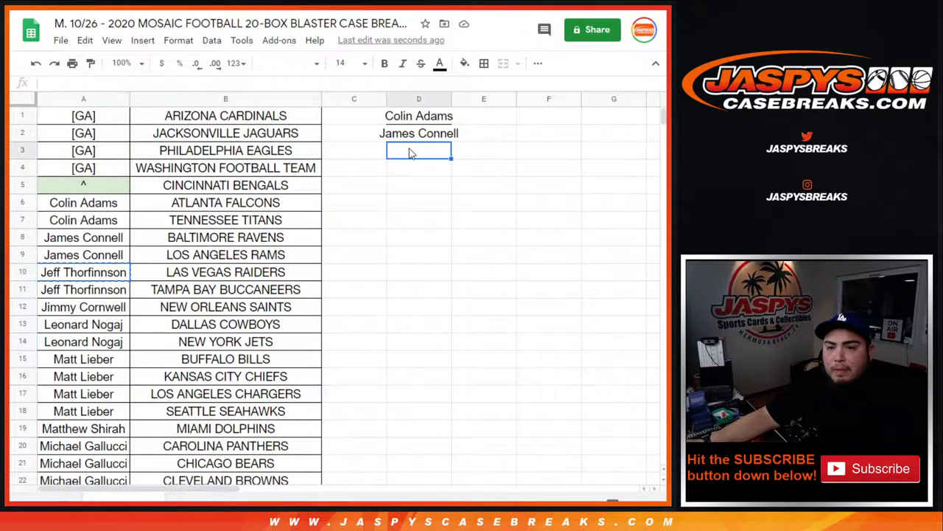
key("ctrl+v")
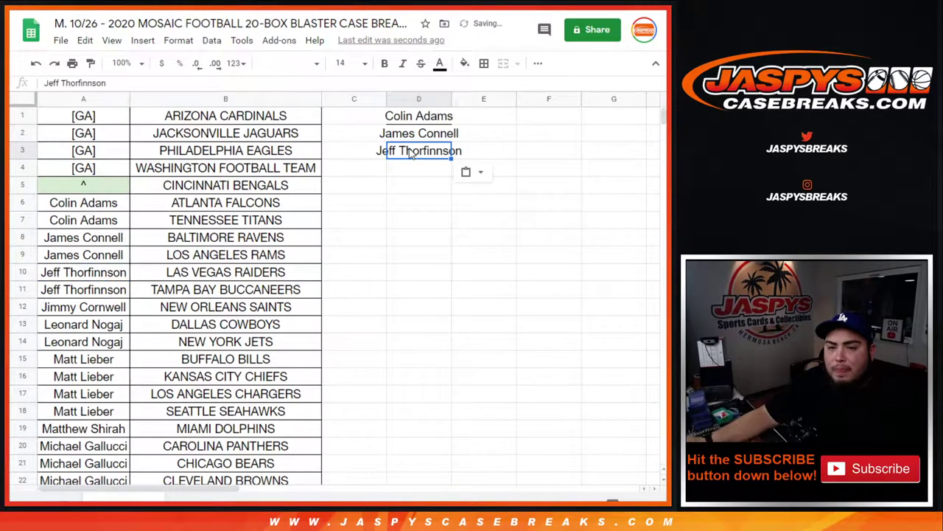
Copy the buyer's name for the Dallas Cowboys row from A13 into D4
left_click(99, 302)
left_click_drag(98, 325, 96, 336)
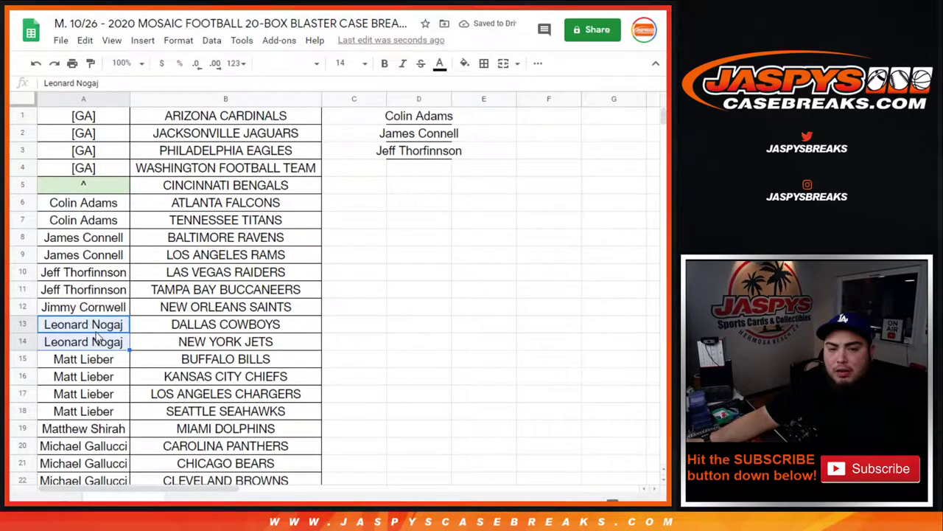
right_click(97, 336)
left_click(151, 81)
left_click(440, 175)
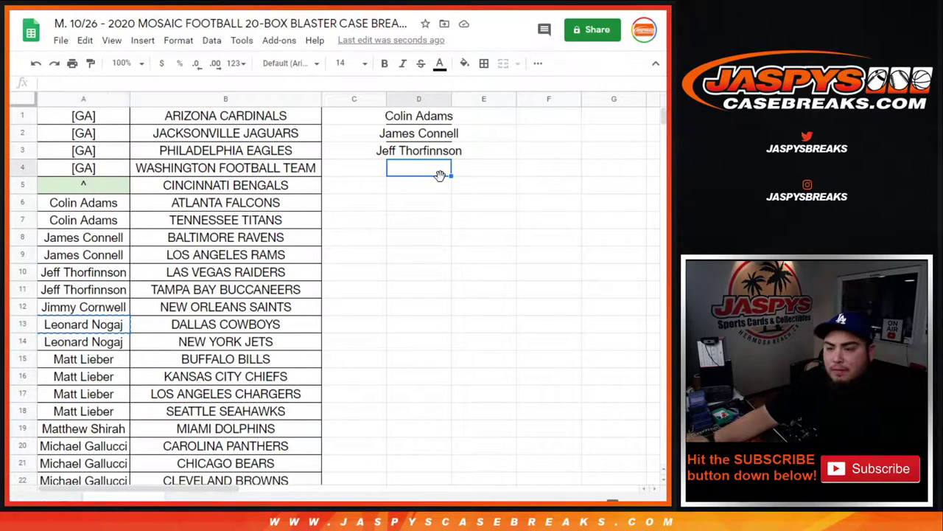
key("ctrl+v")
Copy two entries for the four-team buyer from A15:A16 into D5:D6
left_click_drag(103, 356, 108, 415)
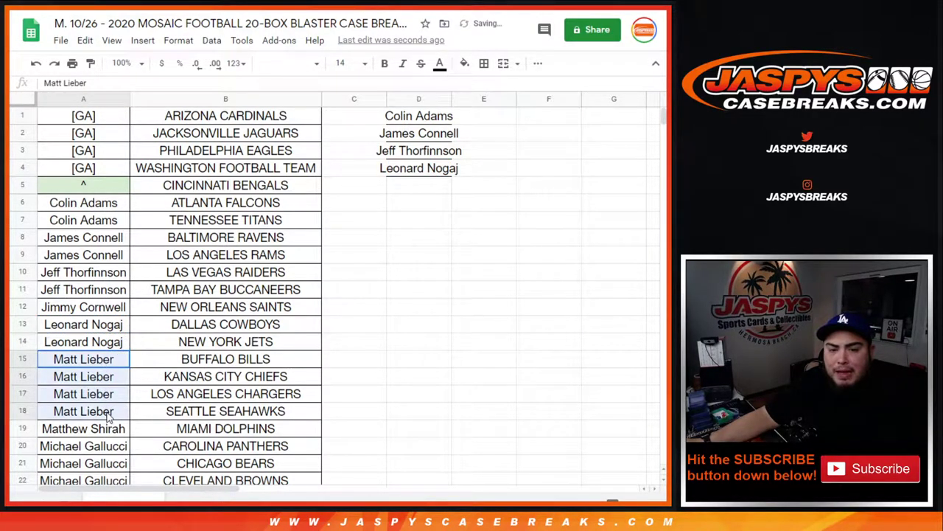
left_click_drag(103, 359, 103, 374)
right_click(103, 368)
left_click(148, 80)
left_click(410, 196)
key("ctrl+v")
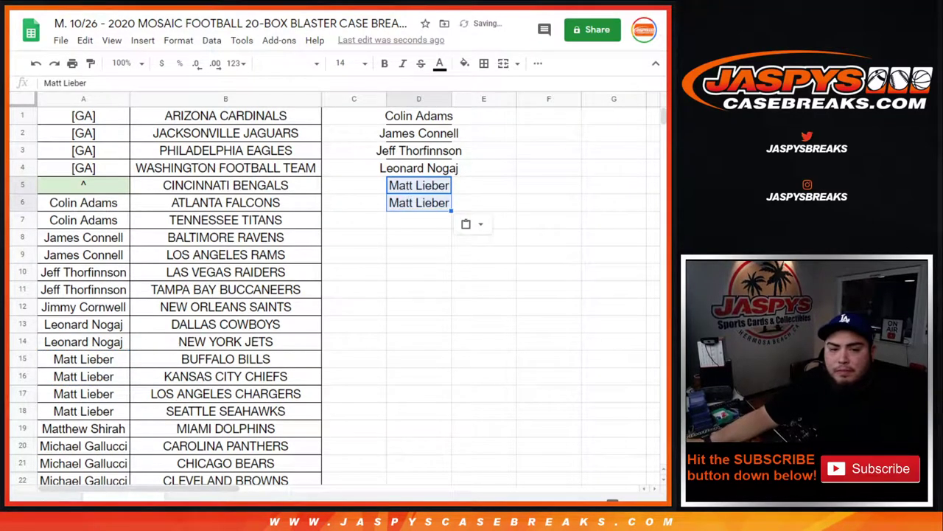
Copy four entries for the eight-team buyer, starting at A20, into D7:D10
scroll(63, 383, "down", 3)
left_click(96, 309)
left_click_drag(96, 325, 114, 383)
right_click(115, 383)
left_click(177, 80)
scroll(378, 236, "up", 3)
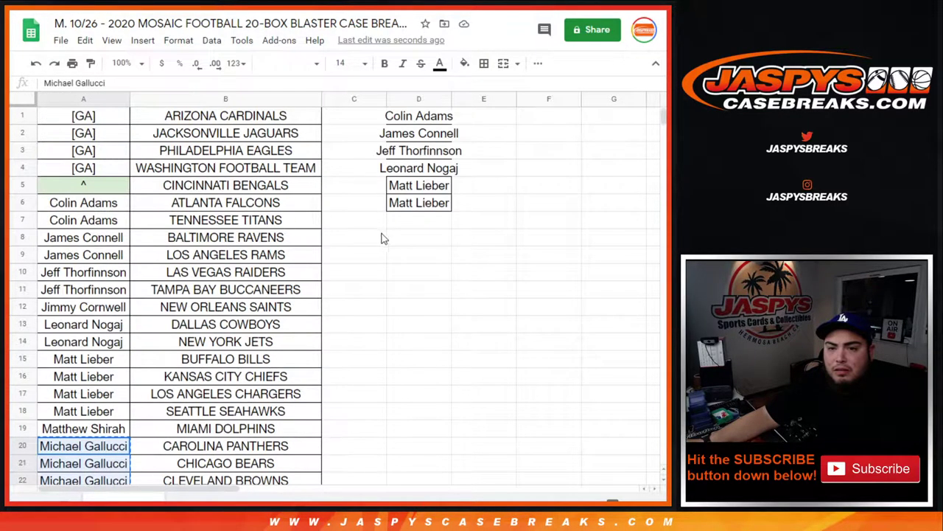
left_click(435, 219)
key("ctrl+v")
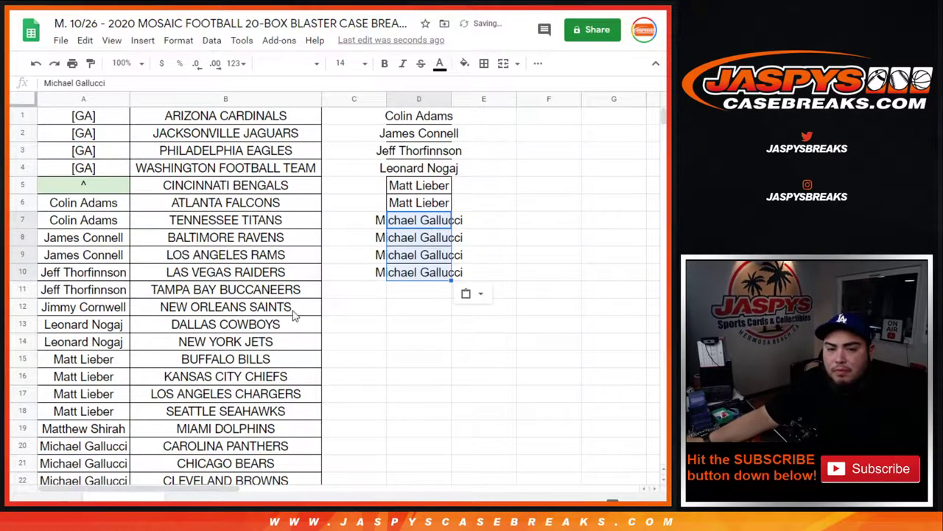
Copy one entry for each of the last two two-team buyers from A30:A31 into D11:D12
scroll(199, 331, "down", 4)
scroll(177, 343, "down", 2)
left_click(99, 323)
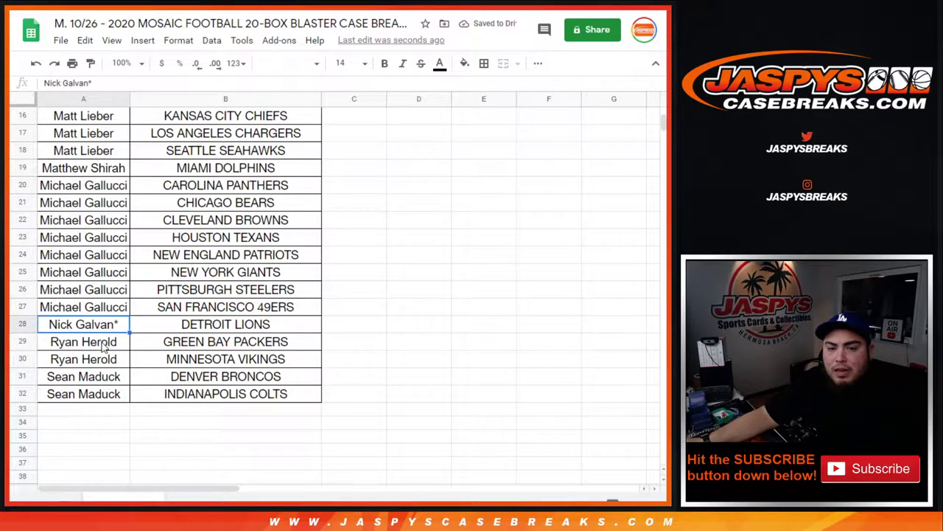
left_click(104, 346)
left_click_drag(102, 348, 104, 396)
left_click_drag(108, 362, 108, 375)
right_click(110, 376)
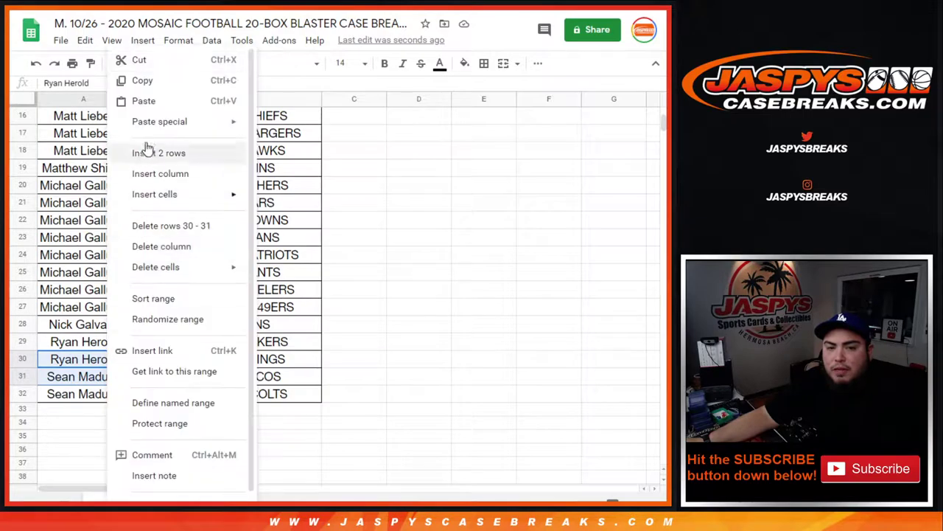
left_click(149, 78)
scroll(369, 253, "up", 5)
left_click(423, 292)
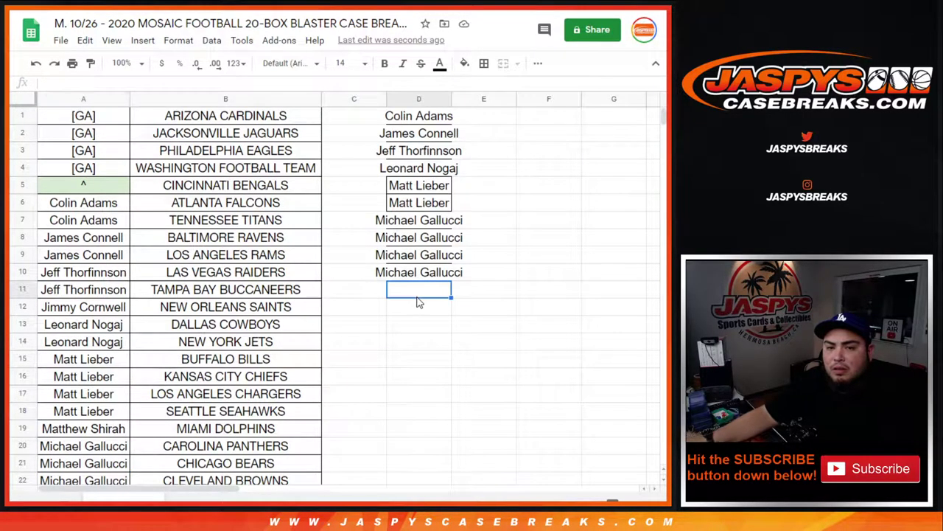
key("ctrl+v")
Copy the entry list in D1:D12 and paste it as the items of the RANDOM.ORG List Randomizer
left_click_drag(442, 122, 414, 307)
right_click(414, 307)
left_click(453, 83)
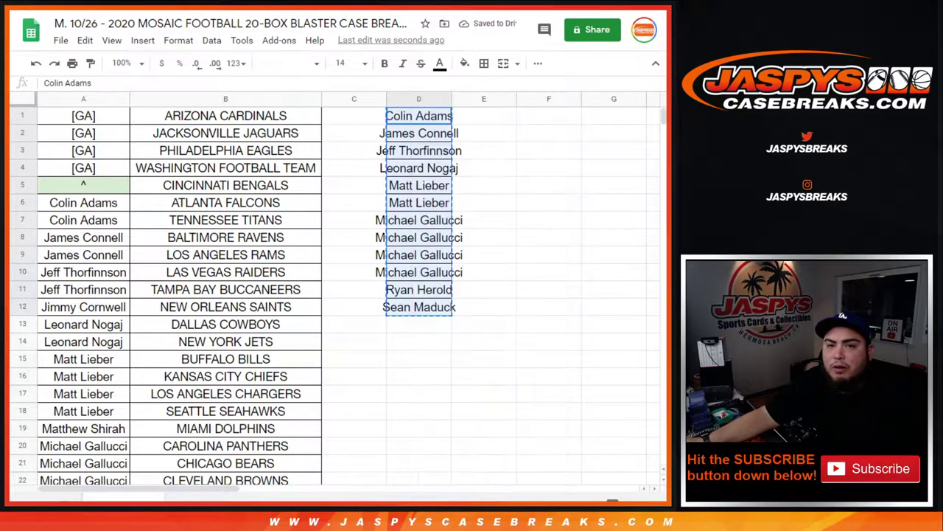
key("ctrl+Tab")
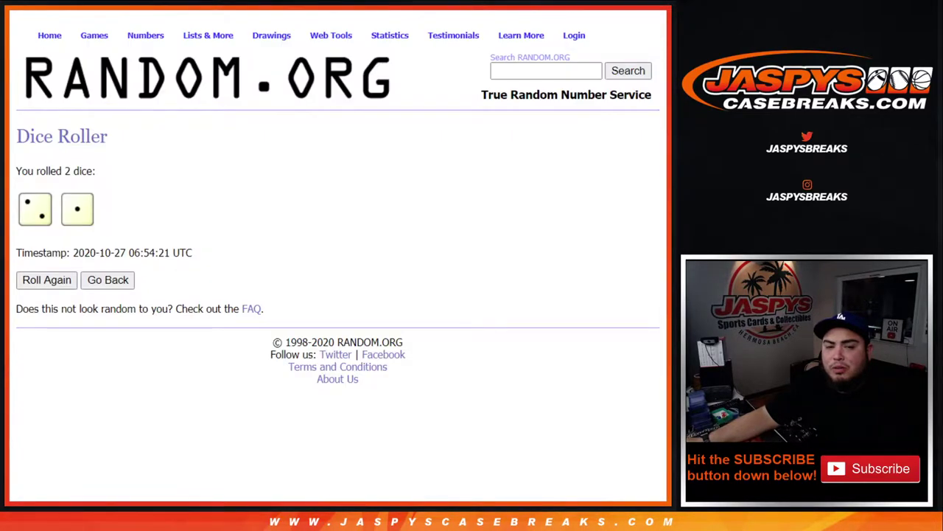
key("ctrl+Tab")
left_click(194, 239)
key("ctrl+v")
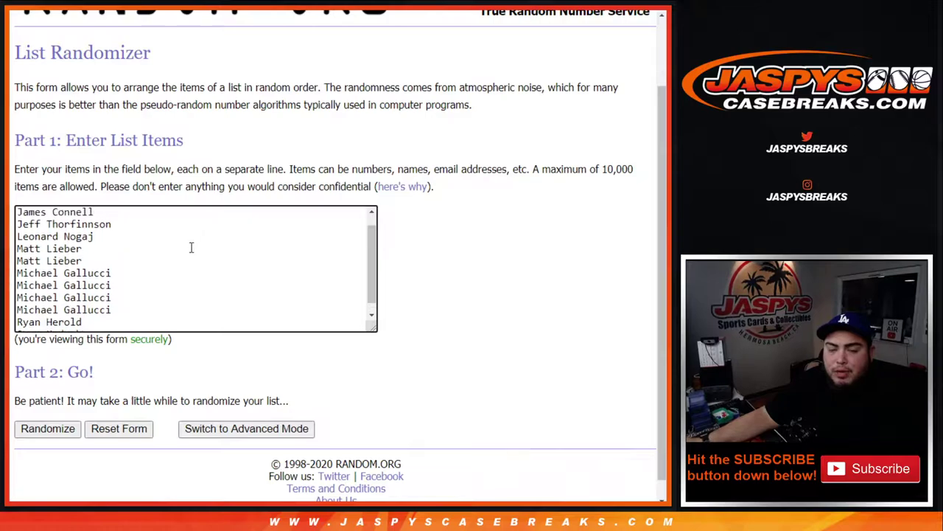
Randomize the pasted giveaway entry list three times and highlight the randomization count
scroll(191, 247, "up", 1)
scroll(86, 293, "down", 1)
left_click(32, 410)
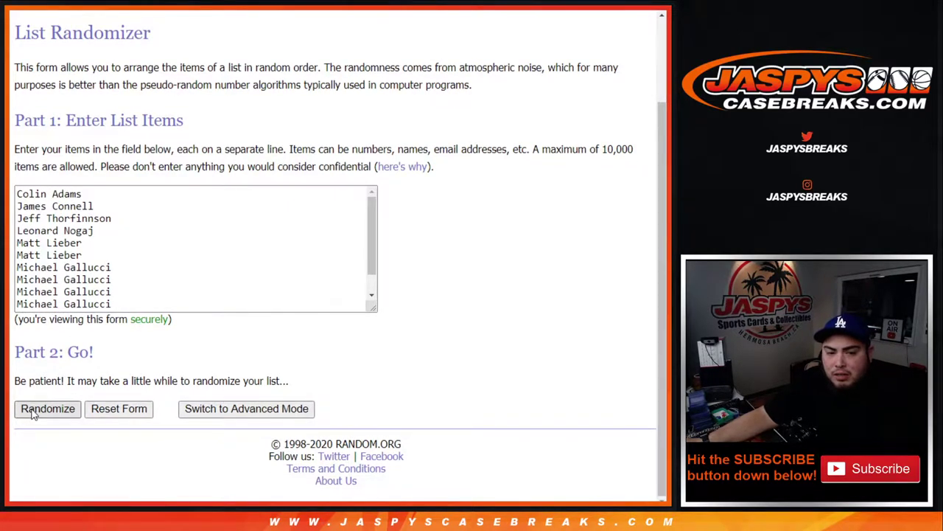
left_click(33, 413)
left_click(33, 431)
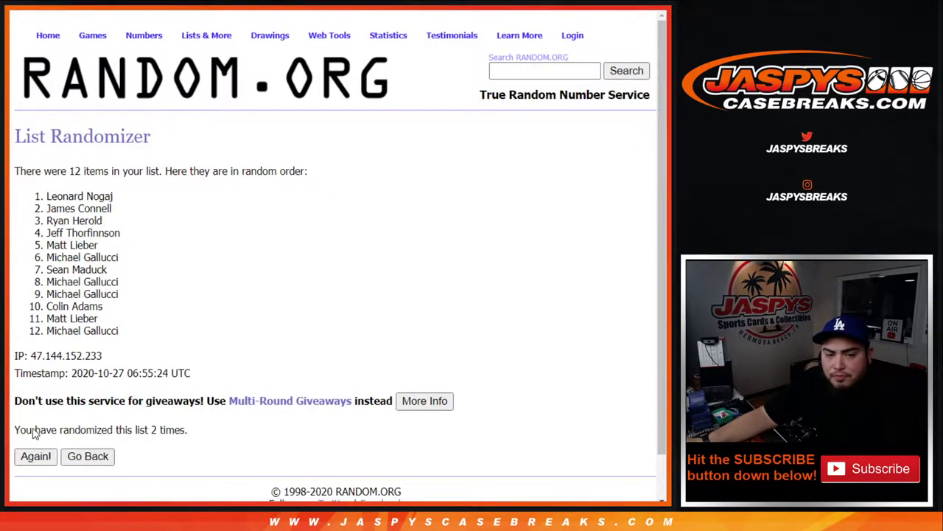
left_click(27, 457)
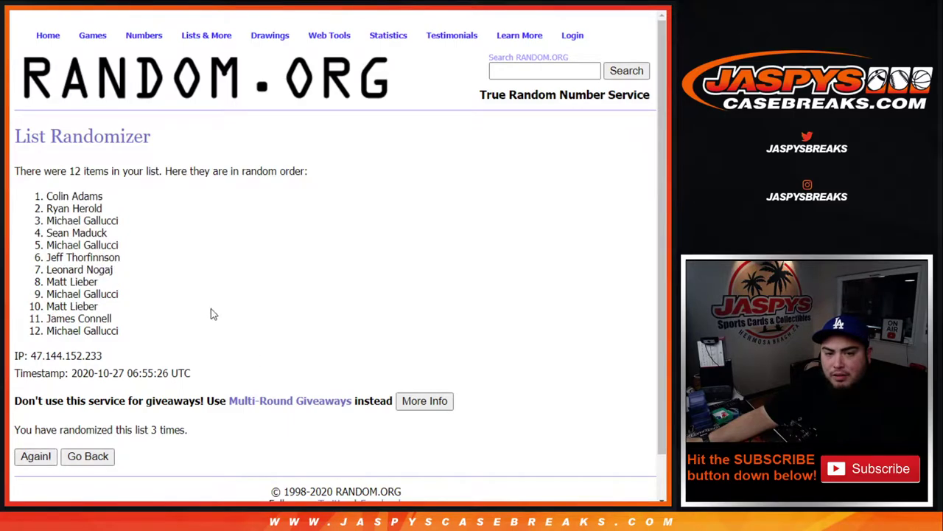
scroll(190, 394, "down", 1)
left_click_drag(149, 384, 188, 383)
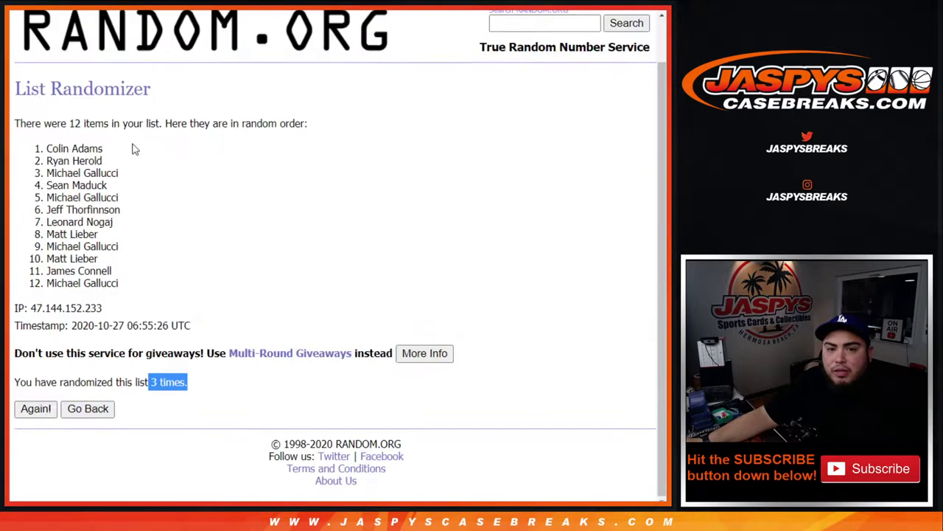
Copy the first-ranked name into A5 of the Google Sheets team list beside Cincinnati Bengals, followed by ^
left_click_drag(45, 148, 104, 144)
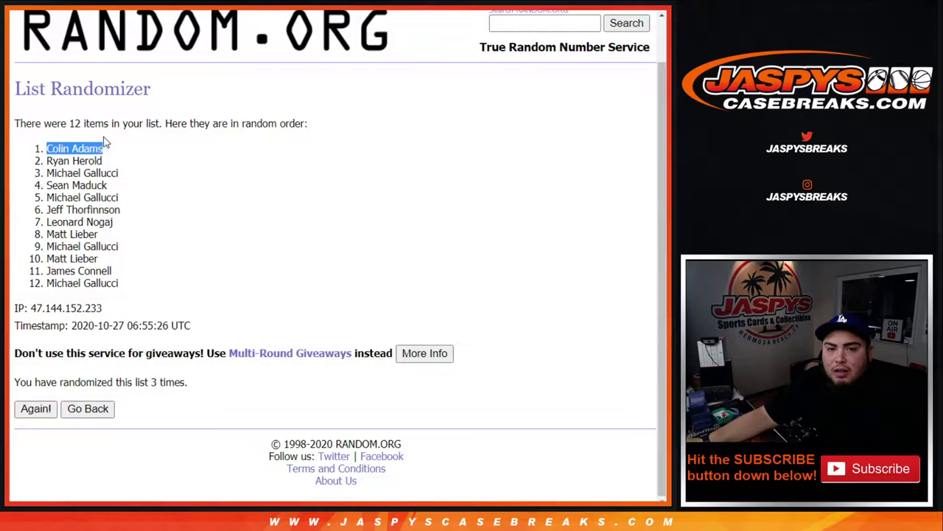
left_click(228, 11)
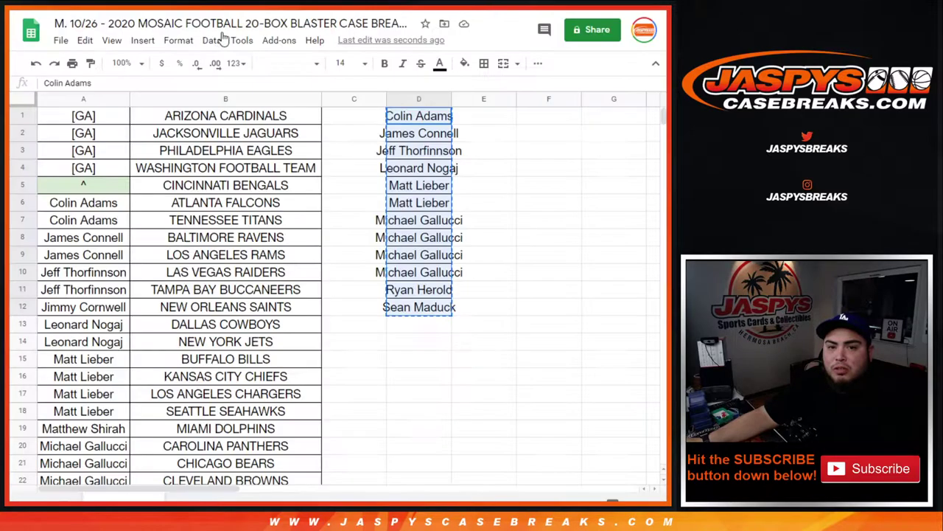
left_click(96, 188)
key("BackSpace")
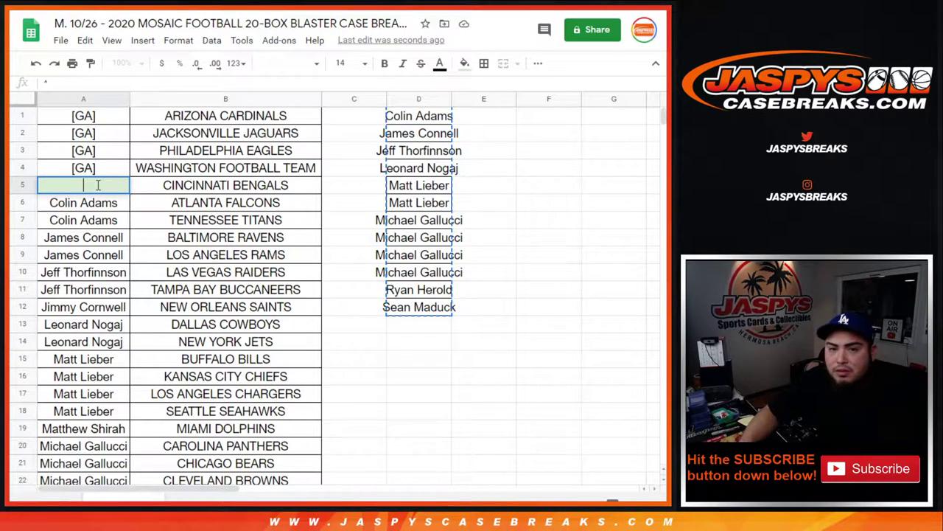
key("ctrl+v")
type("^")
key("Return")
Clear the giveaway entries in D1:D12 and remove the borders from those cells
left_click_drag(422, 118, 415, 321)
key("Delete")
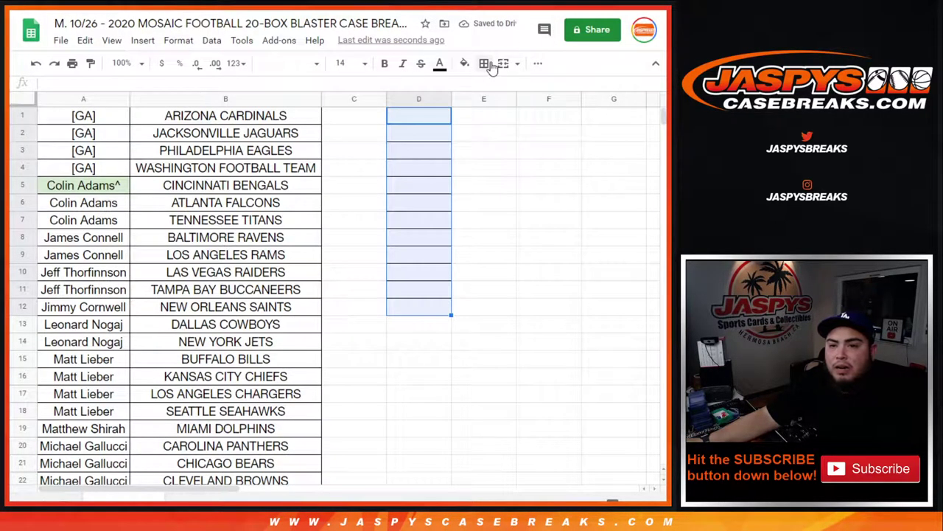
left_click(485, 64)
left_click(554, 107)
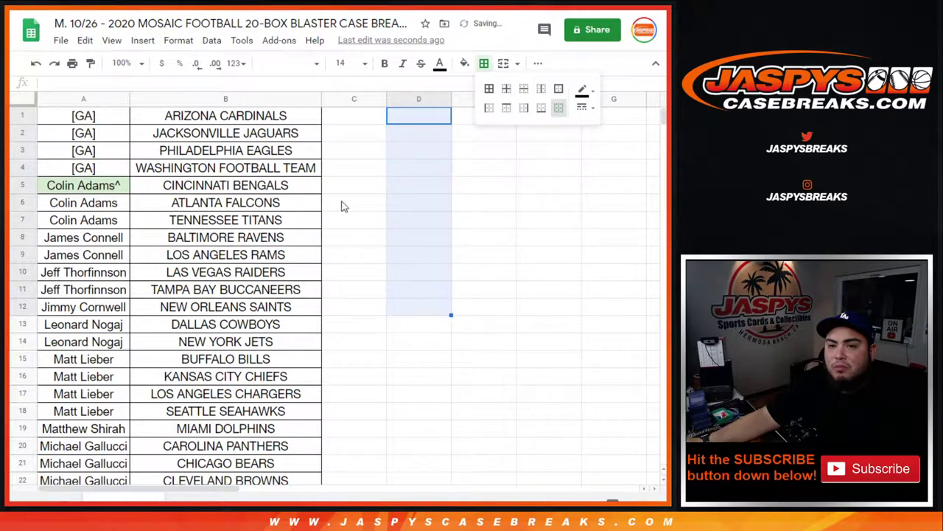
Sort the sheet by the team names in column B from A to Z
left_click(110, 185)
left_click_drag(112, 218, 111, 434)
scroll(111, 440, "up", 4)
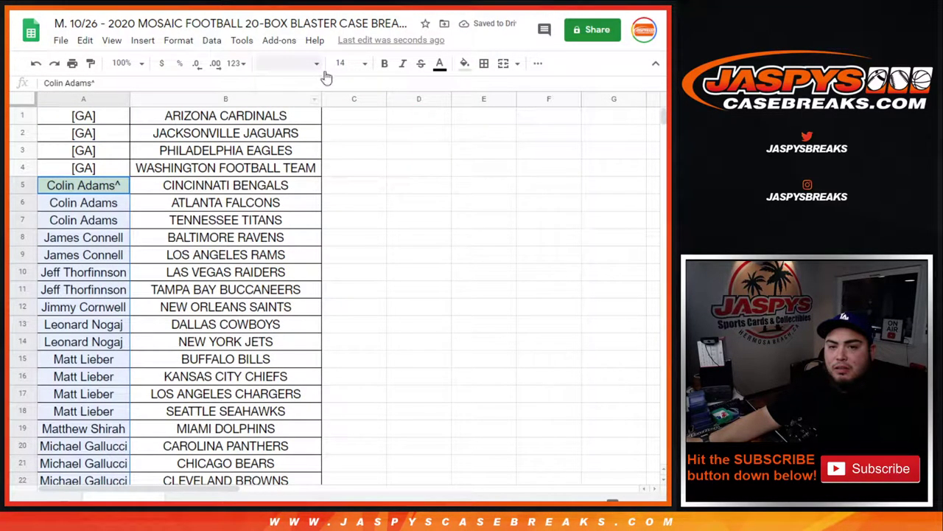
right_click(315, 99)
left_click(351, 339)
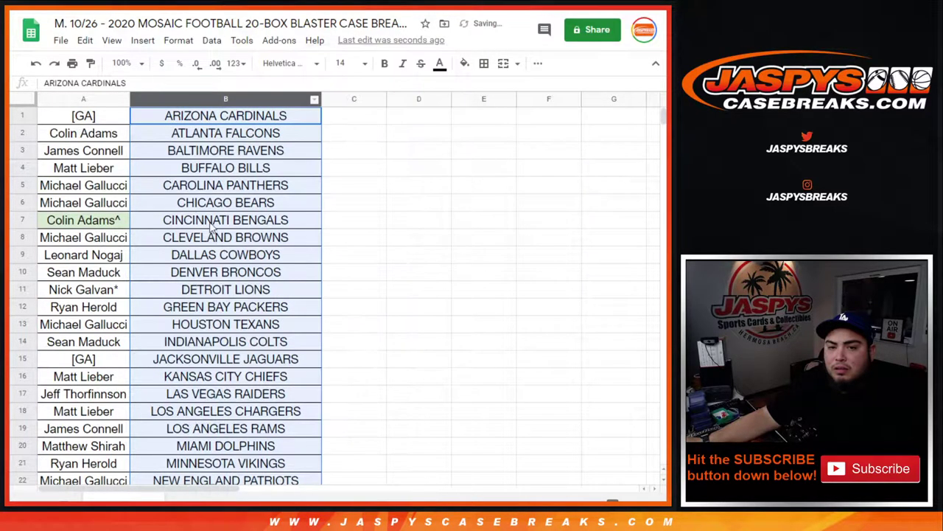
Copy the buyer names in A2:A32 and paste them as the items of the RANDOM.ORG List Randomizer
left_click_drag(106, 140, 121, 445)
right_click(95, 193)
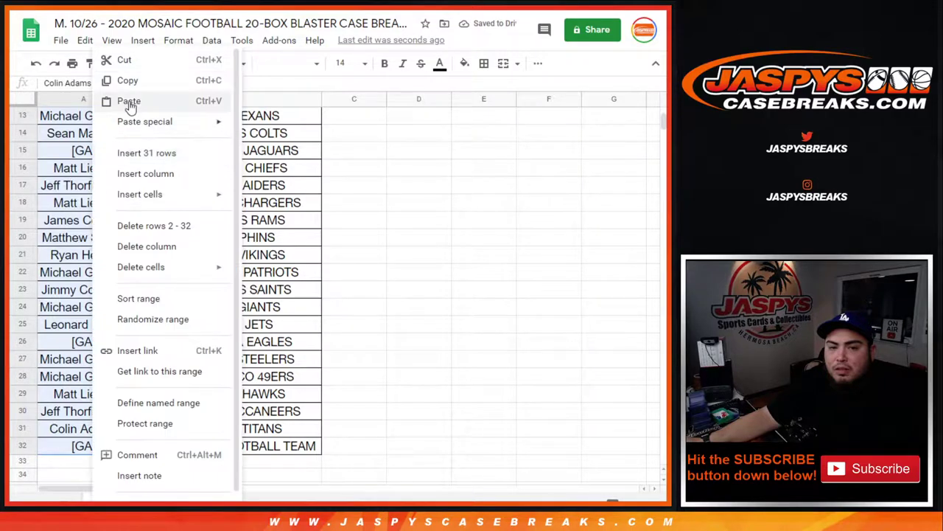
left_click(132, 82)
key("ctrl+Tab")
left_click(222, 334)
key("ctrl+v")
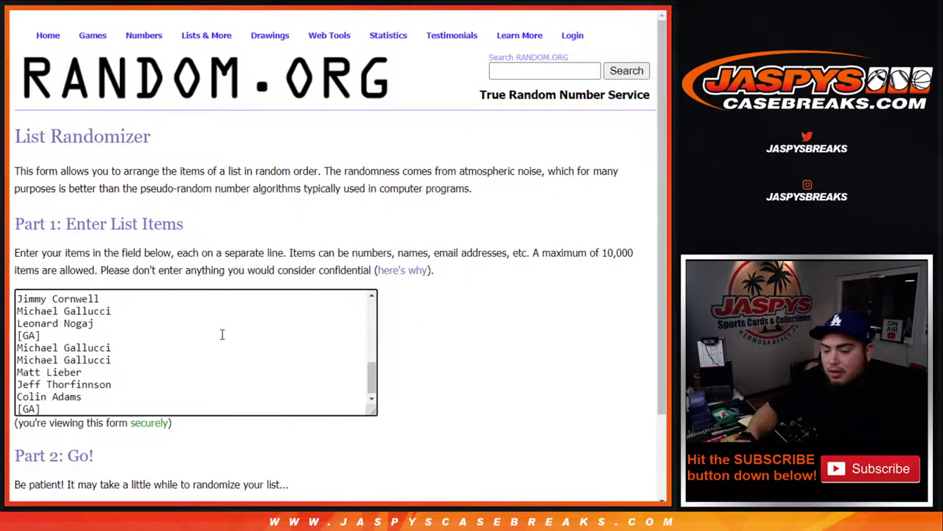
Remove every [GA] line from the pasted list so that only buyer names are left
key("BackSpace")
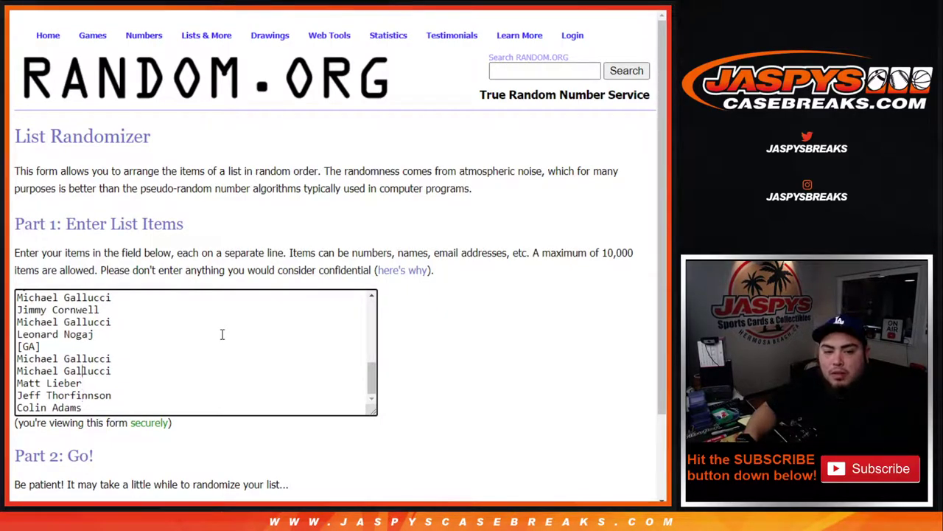
key("BackSpace")
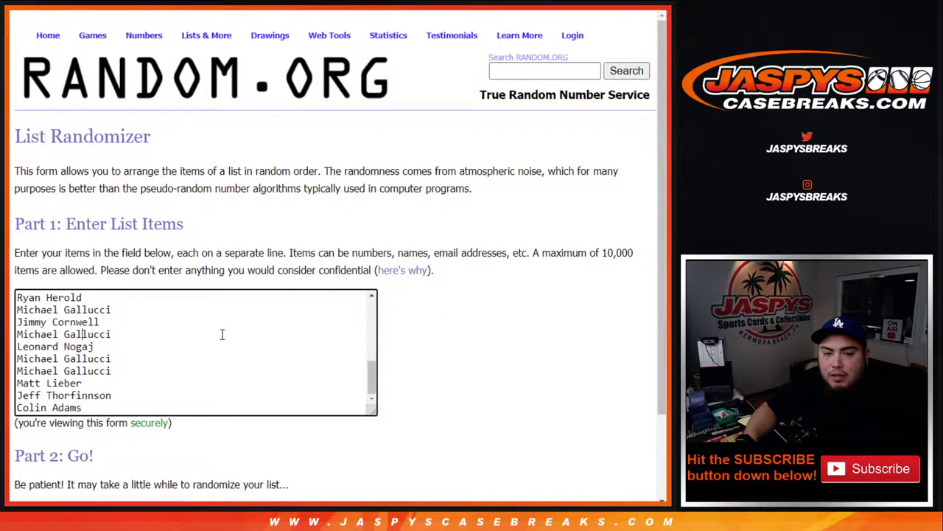
key("Up")
key("Up")
key("Up")
key("Up")
key("Up")
key("Up")
key("Up")
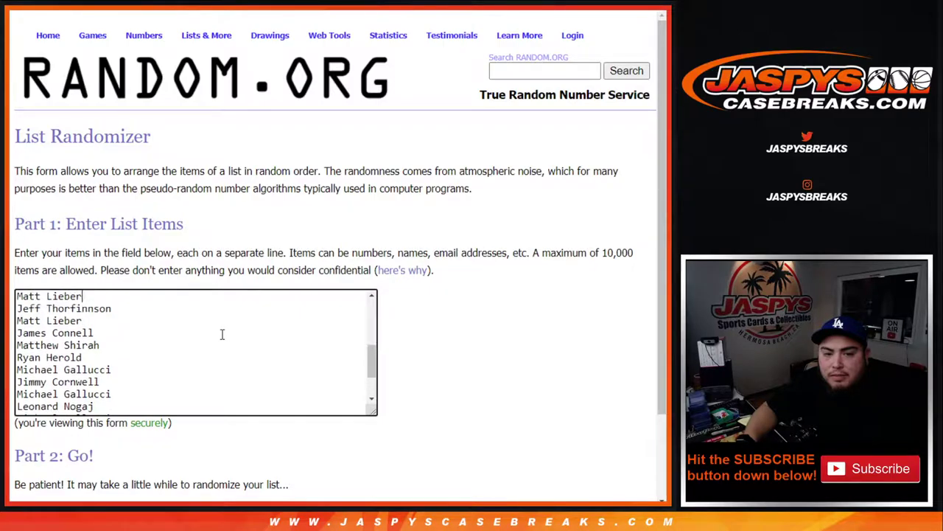
key("Delete")
key("Up")
key("Up")
key("Up")
key("Up")
key("Up")
key("Up")
key("Up")
key("Up")
key("Up")
key("Up")
key("Up")
key("Up")
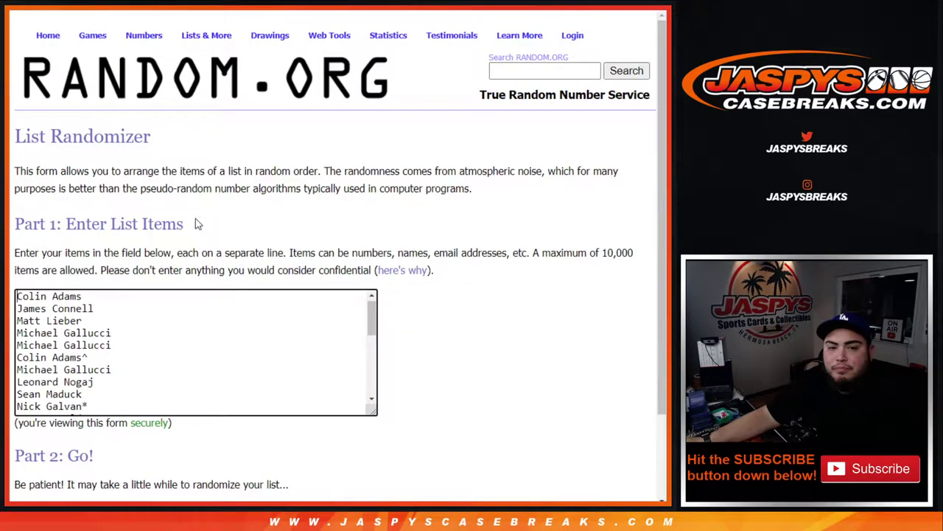
Randomize the list of buyer names three times and highlight the randomization count
scroll(196, 221, "down", 3)
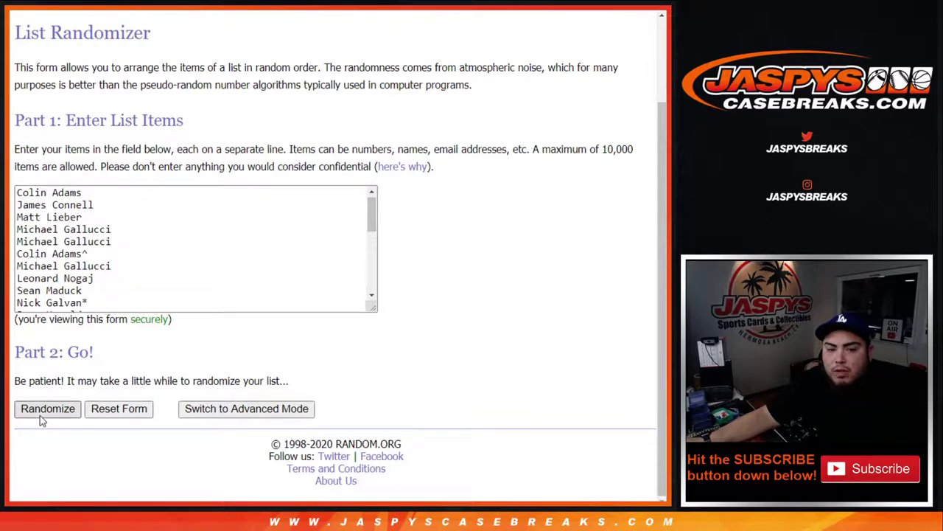
left_click(42, 413)
scroll(44, 423, "down", 3)
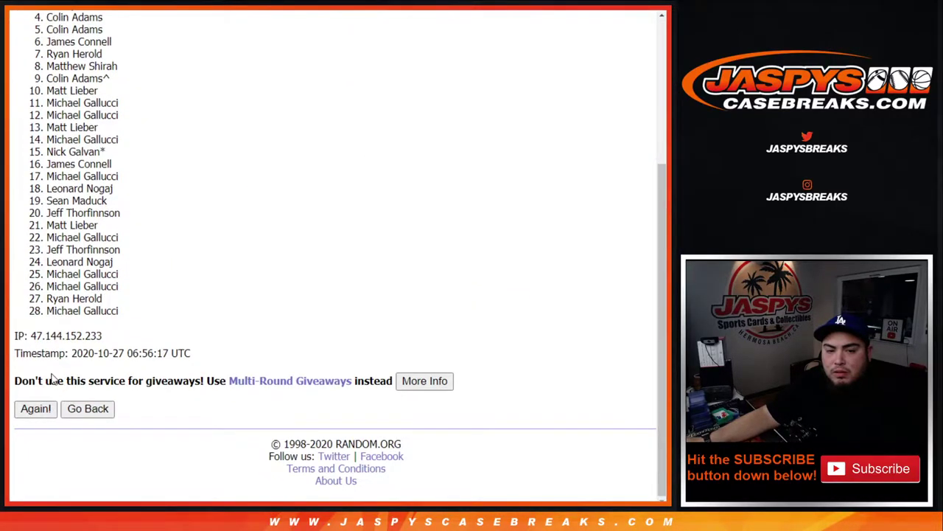
left_click(31, 408)
scroll(29, 407, "down", 5)
left_click(27, 414)
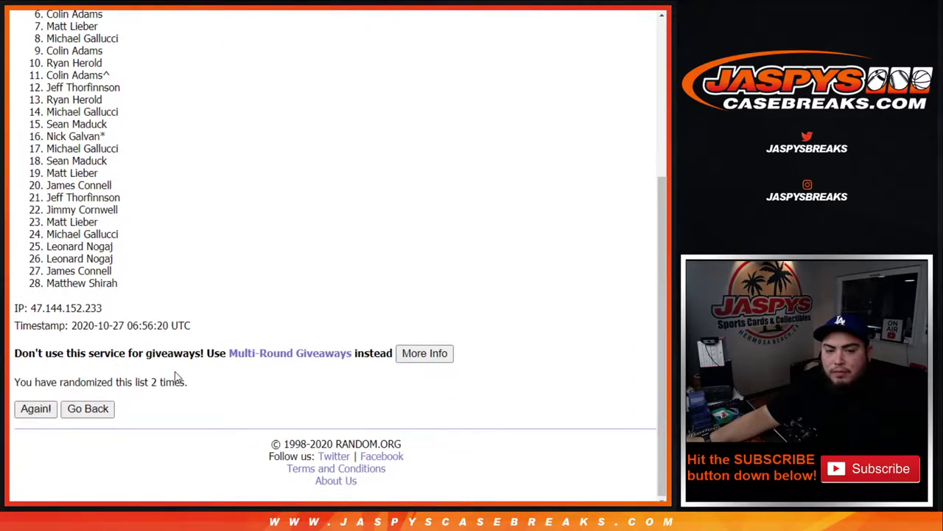
scroll(171, 375, "down", 5)
left_click_drag(150, 383, 188, 383)
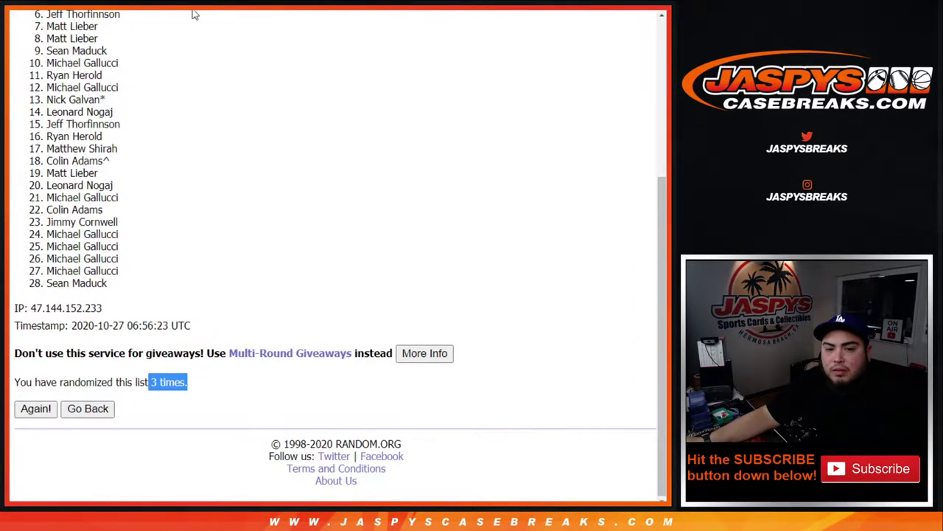
Copy the top four randomized names and paste them into A1:A4 beside the giveaway teams with prices in Google Sheets
scroll(154, 280, "up", 10)
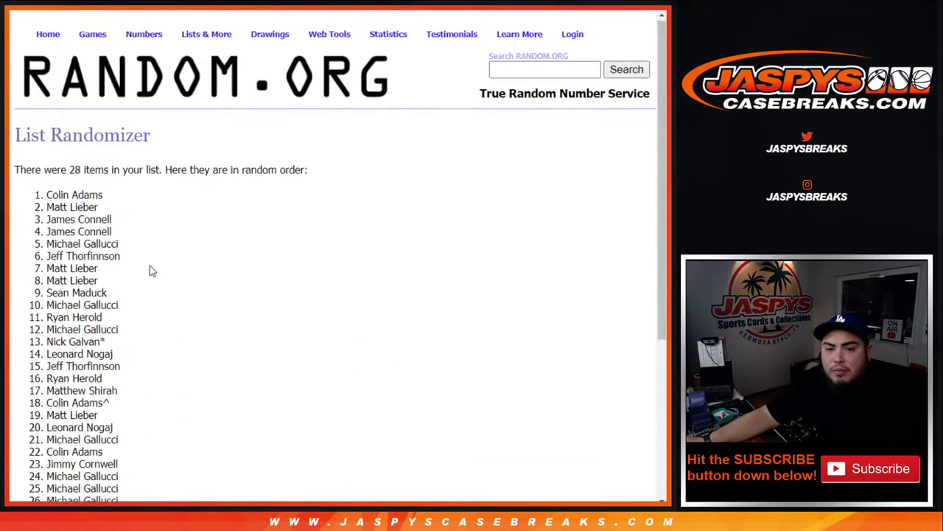
left_click_drag(38, 198, 151, 215)
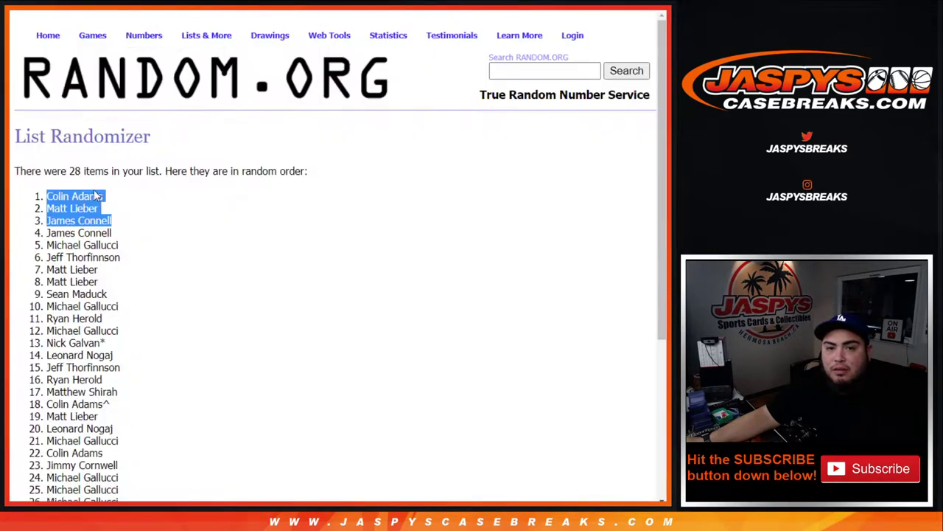
left_click(82, 234)
left_click_drag(45, 197, 135, 233)
key("ctrl+c")
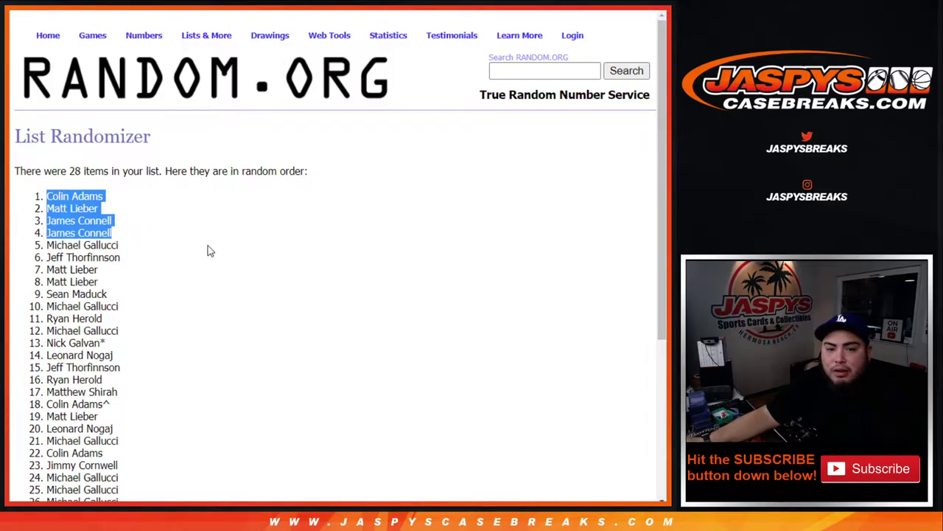
scroll(210, 248, "down", 4)
scroll(219, 242, "up", 4)
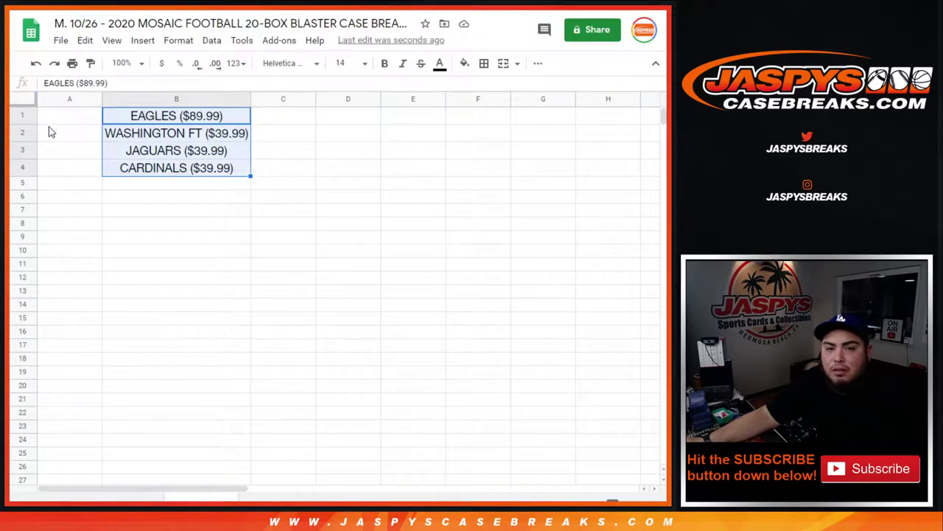
left_click(63, 122)
key("ctrl+v")
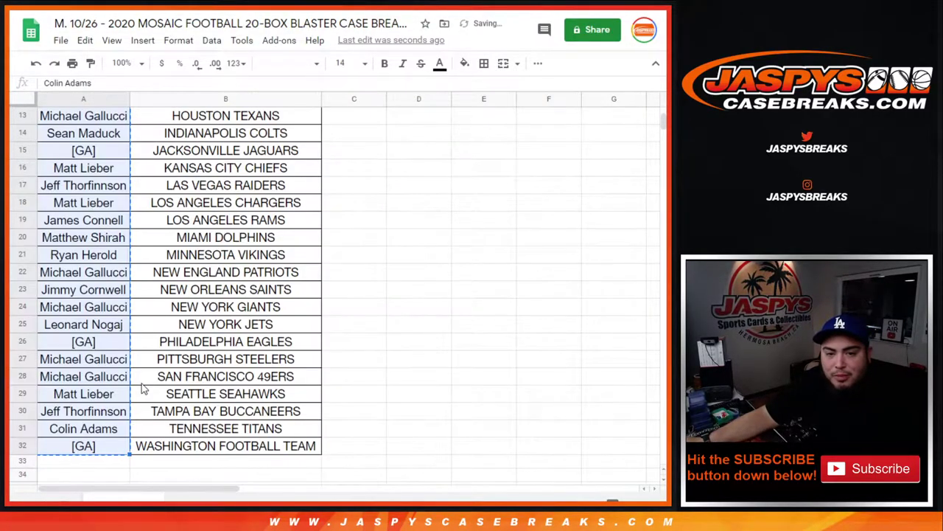
scroll(147, 391, "up", 5)
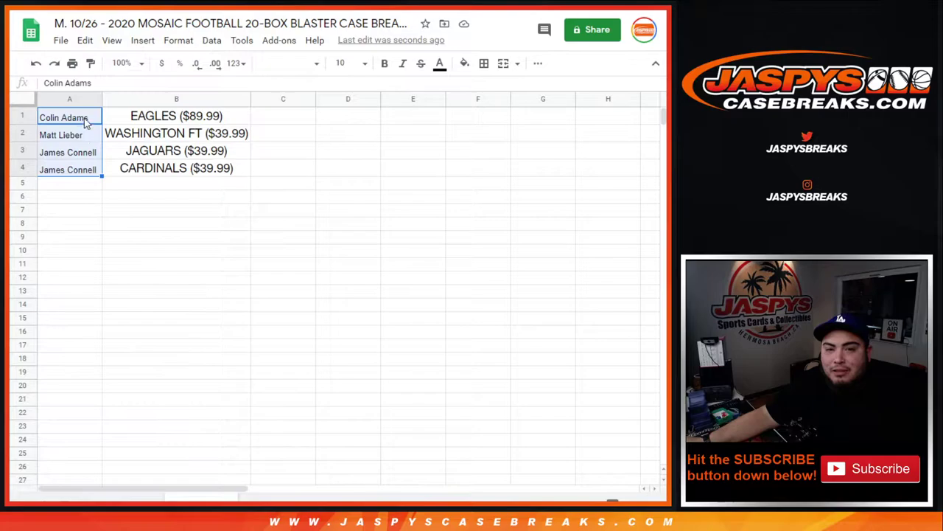
Set the font size of the names in A1:A4 to 14 and widen column A
left_click(343, 63)
left_click(344, 230)
left_click_drag(103, 103, 122, 103)
Append ^ to each of the four names in A1:A4 and widen column A slightly to fit them
double_click(94, 116)
type("^")
key("Return")
key("Return")
type("^")
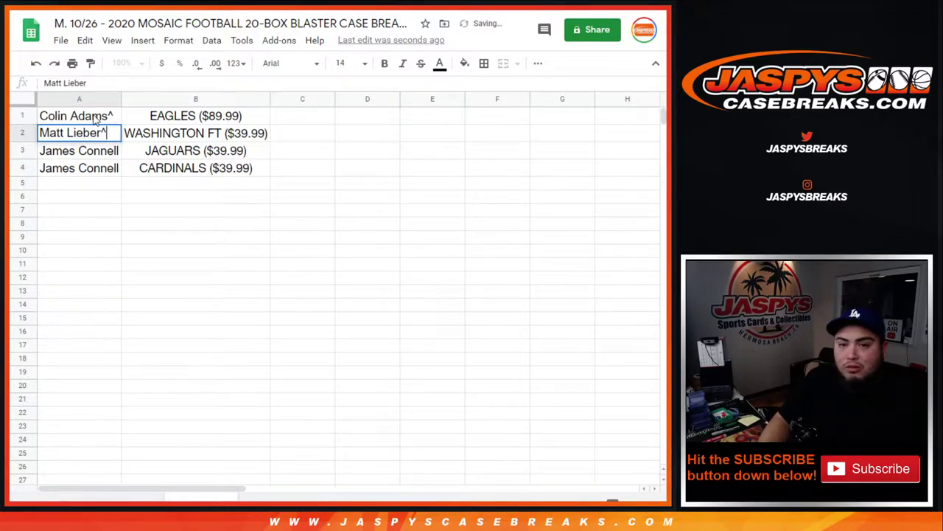
key("Return")
key("Return")
type("^")
key("Return")
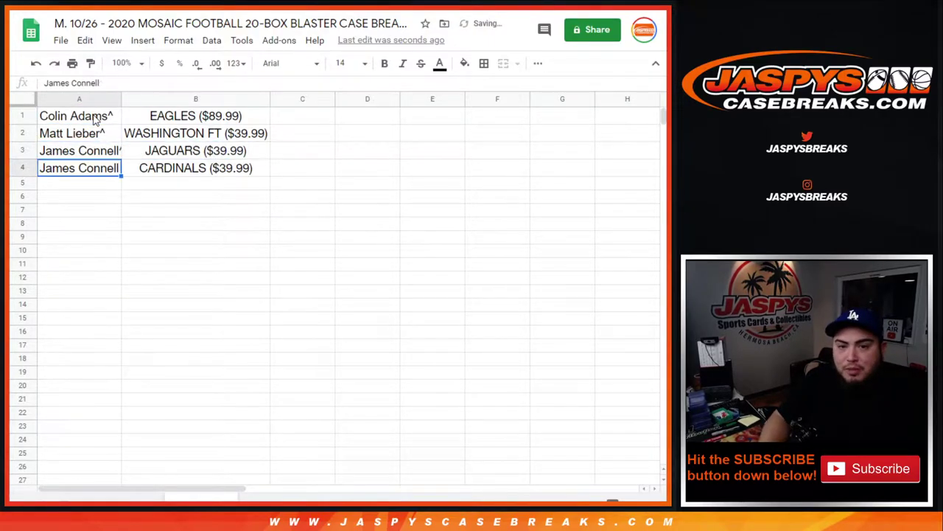
key("Return")
type("^")
key("Return")
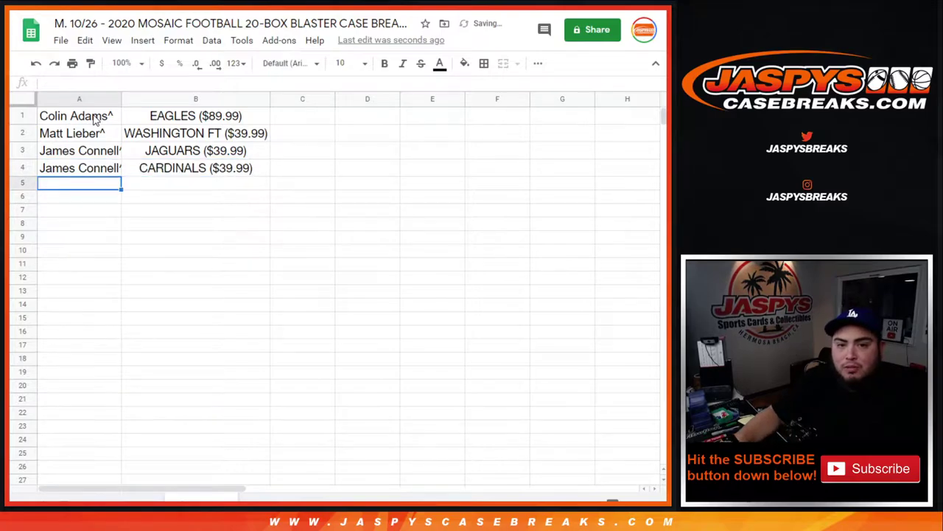
key("Up")
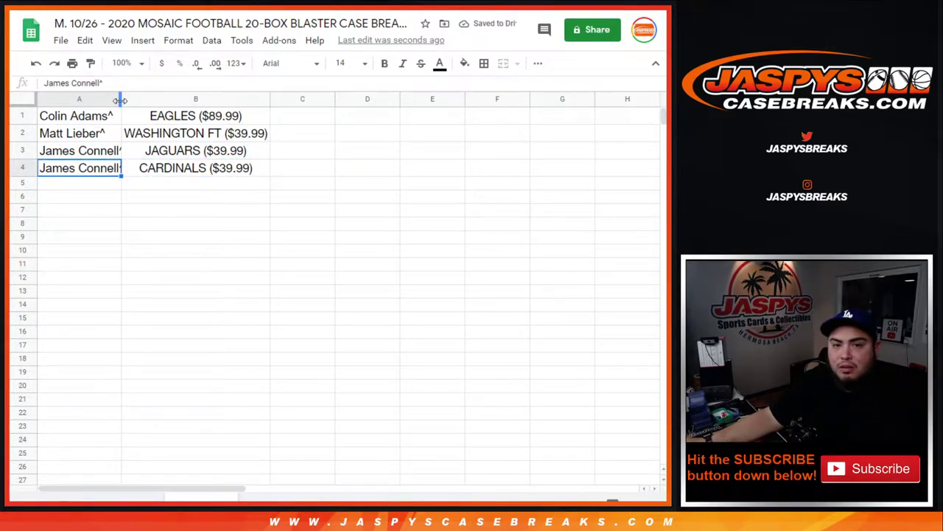
left_click_drag(120, 100, 127, 101)
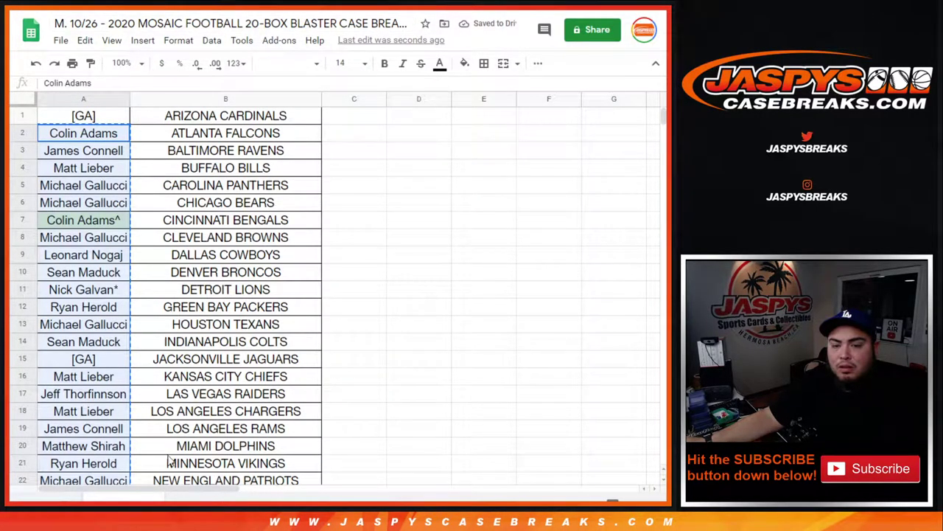
Copy the Eagles winner from A1 of the giveaway sheet into A26 of the team list beside Philadelphia Eagles
left_click(185, 498)
left_click(103, 116)
right_click(103, 116)
left_click(126, 78)
left_click(92, 497)
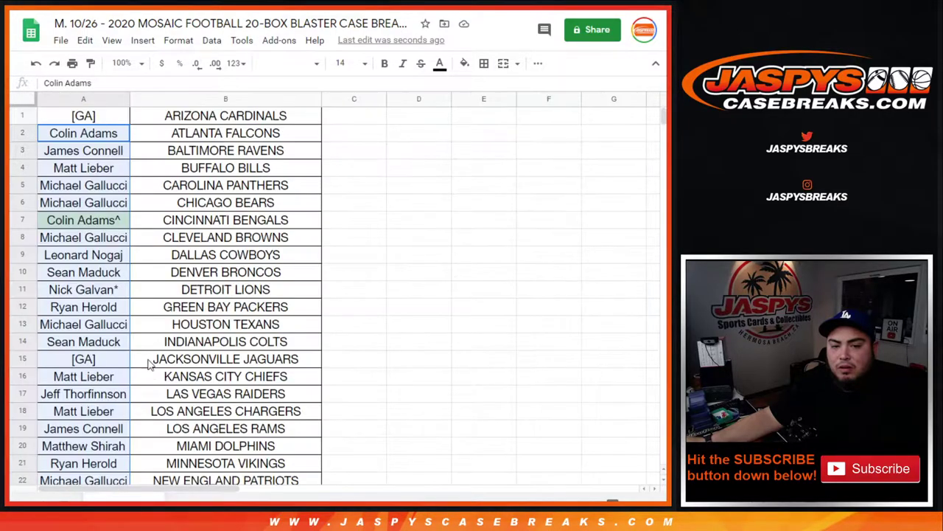
scroll(104, 362, "down", 6)
left_click(118, 209)
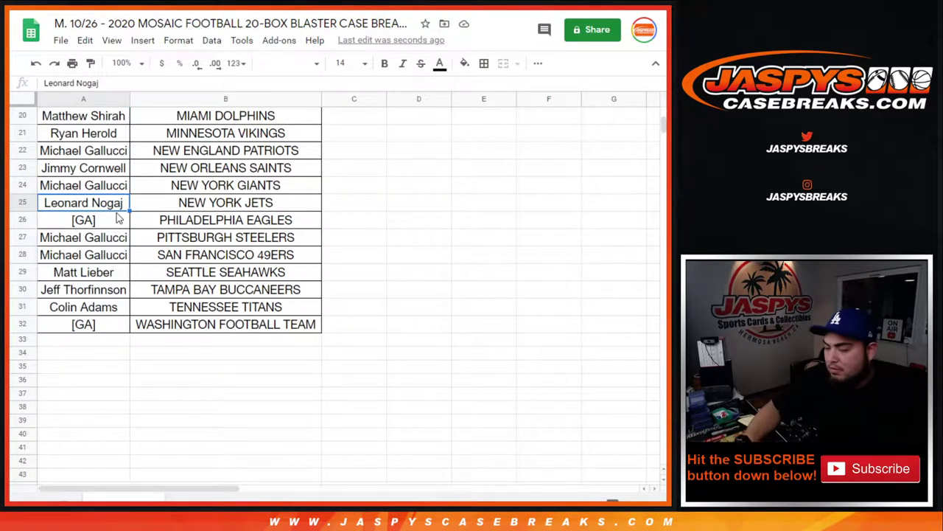
key("Down")
key("ctrl+v")
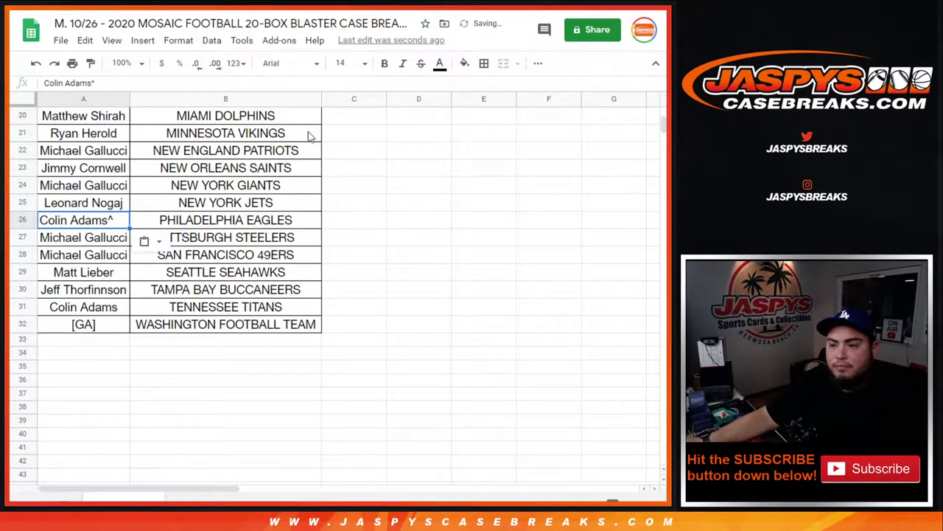
Center-align the Eagles winner's name in A26 of the team list
left_click(538, 63)
left_click(345, 88)
left_click(359, 111)
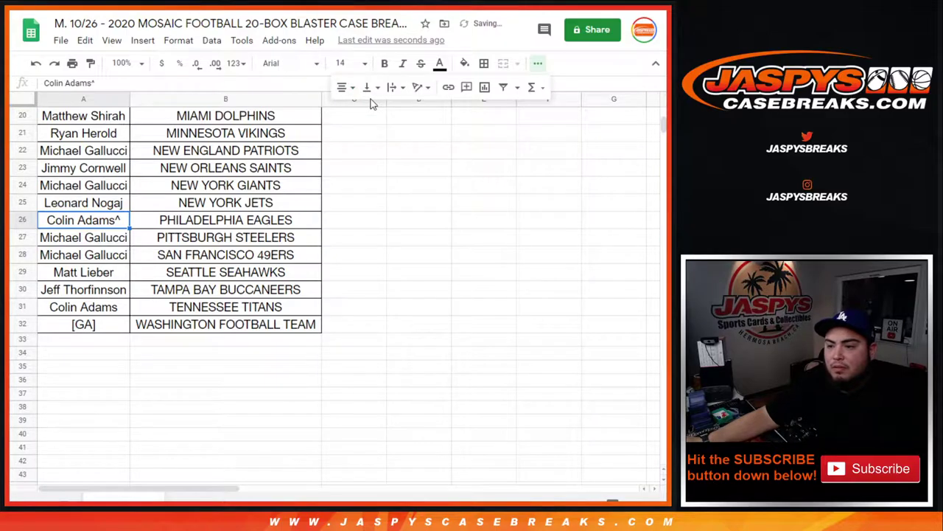
Center-align the four winner names in A1:A4 of the giveaway sheet
left_click(204, 497)
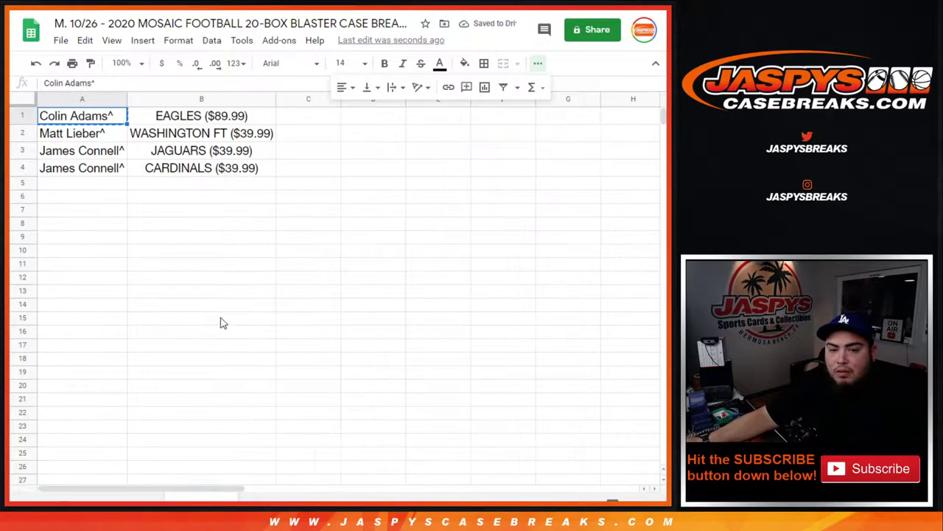
left_click(91, 140)
left_click_drag(94, 122, 99, 167)
left_click(346, 88)
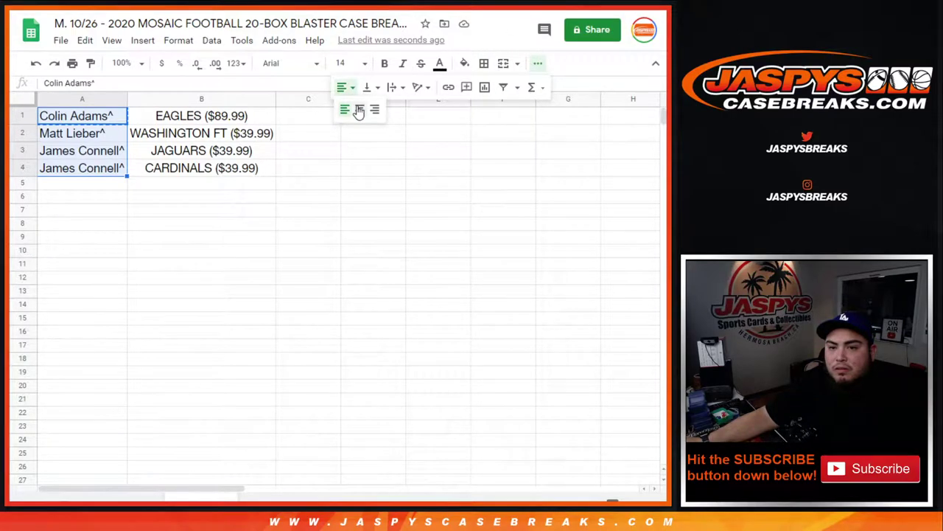
left_click(359, 110)
Copy the Washington FT winner from A2 of the giveaway sheet into A32 of the team list beside Washington Football Team
left_click(84, 139)
right_click(84, 138)
left_click(126, 79)
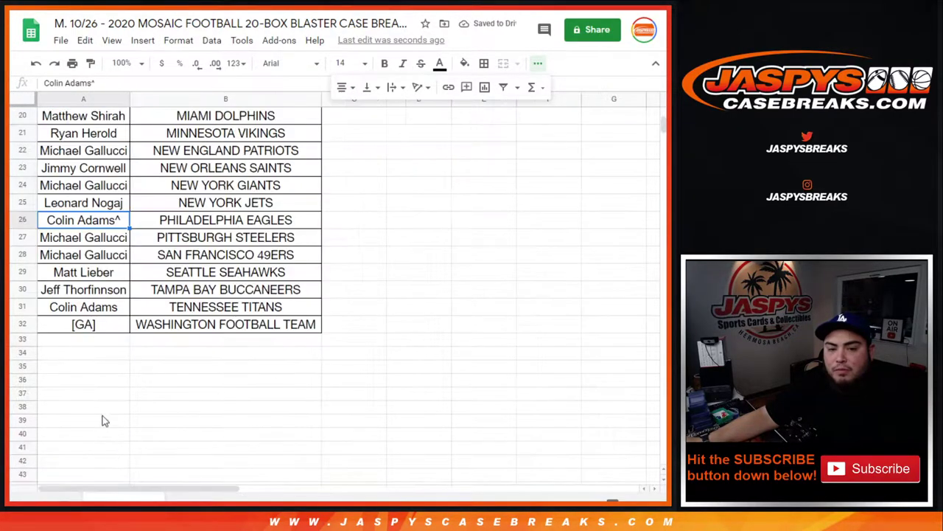
left_click(86, 329)
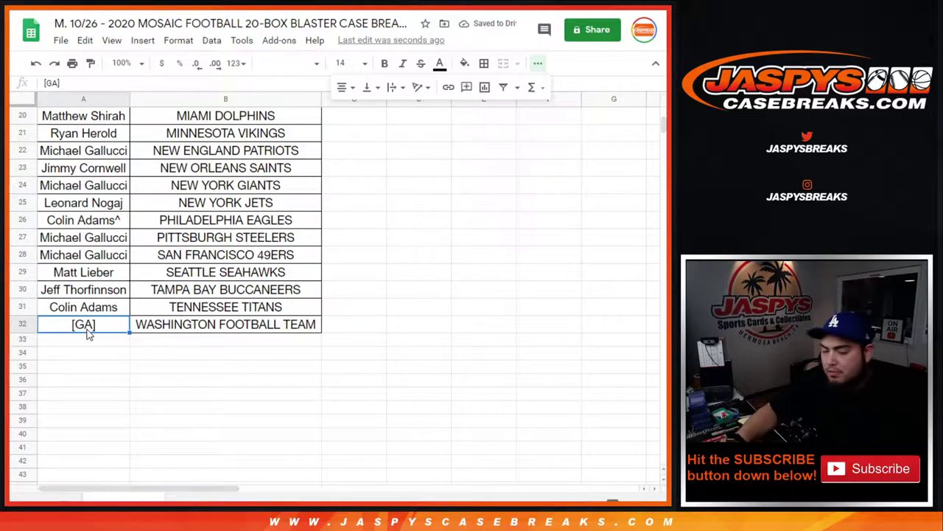
key("ctrl+v")
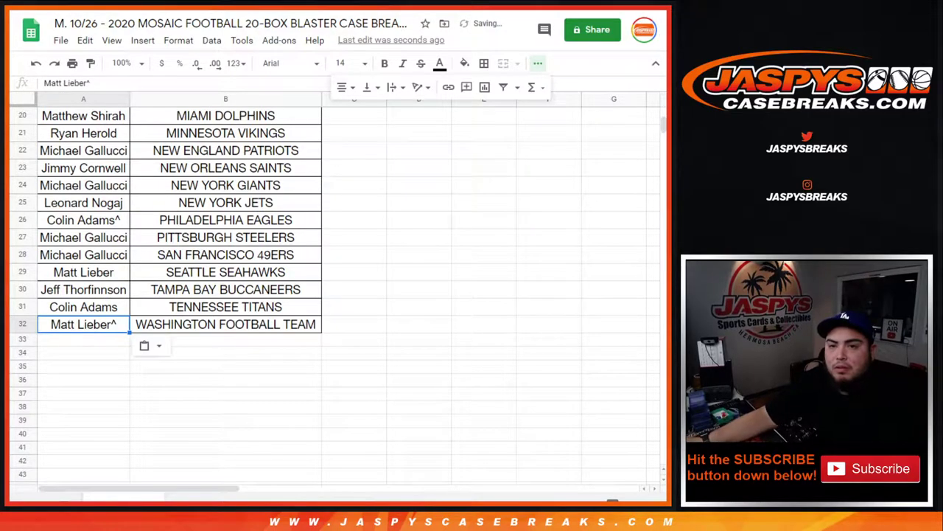
Copy the Jaguars winner from A3 of the giveaway sheet into A15 of the team list beside Jacksonville Jaguars
left_click(193, 493)
left_click(85, 151)
right_click(85, 151)
left_click(115, 78)
left_click(124, 494)
scroll(91, 256, "up", 3)
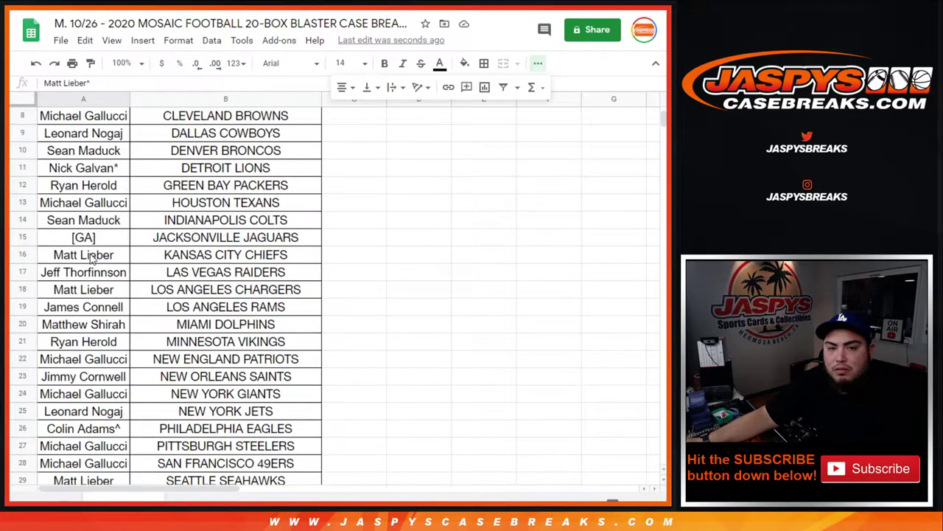
left_click(94, 241)
key("ctrl+v")
Paste the same copied winner into A1 of the team list beside Arizona Cardinals
scroll(96, 248, "up", 3)
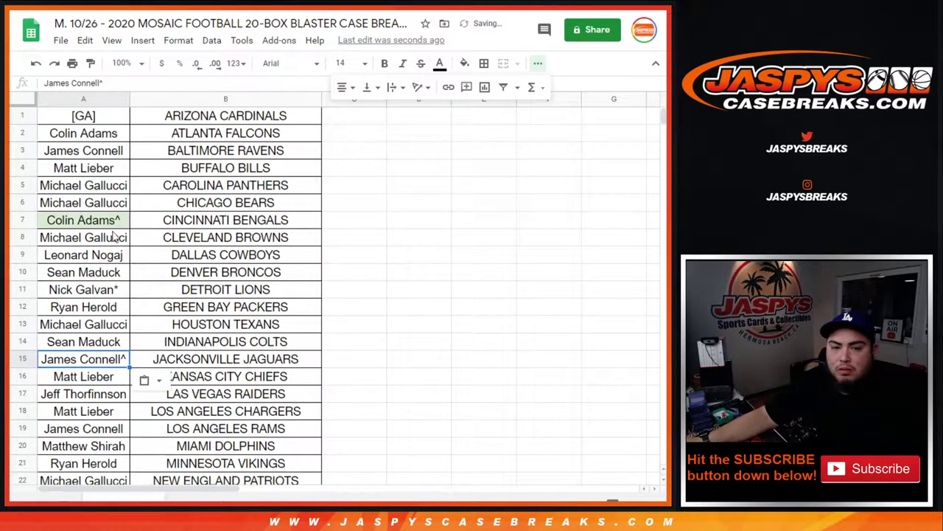
left_click(92, 120)
key("ctrl+v")
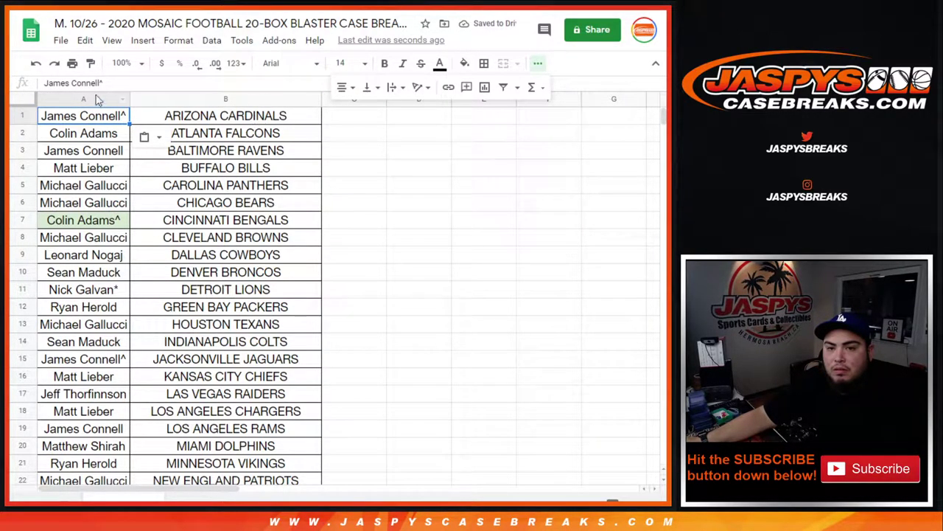
Print the completed team list in portrait orientation with the workbook title included in the header
left_click(72, 63)
left_click(601, 185)
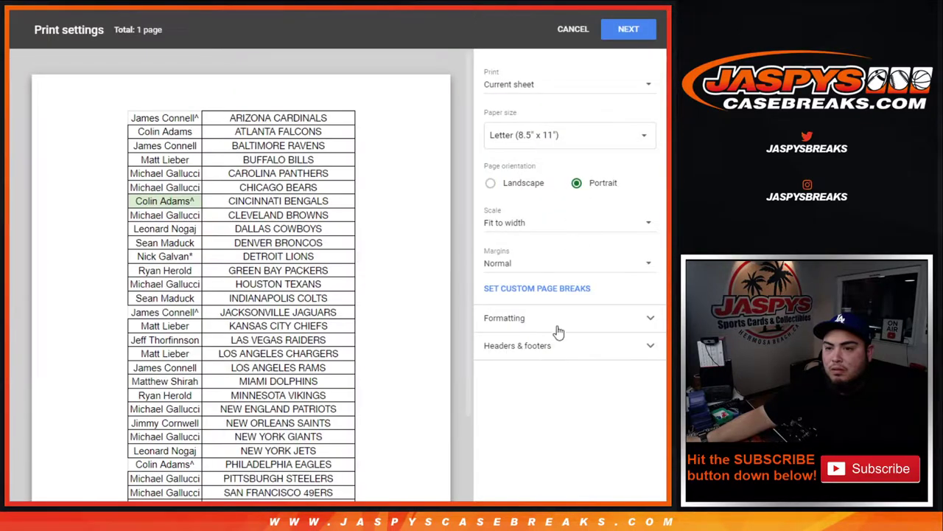
left_click(537, 346)
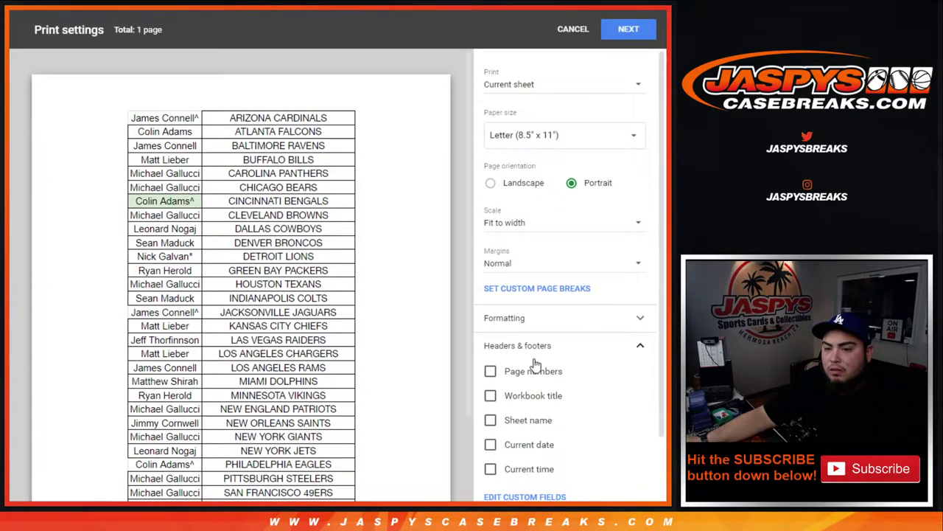
left_click(505, 397)
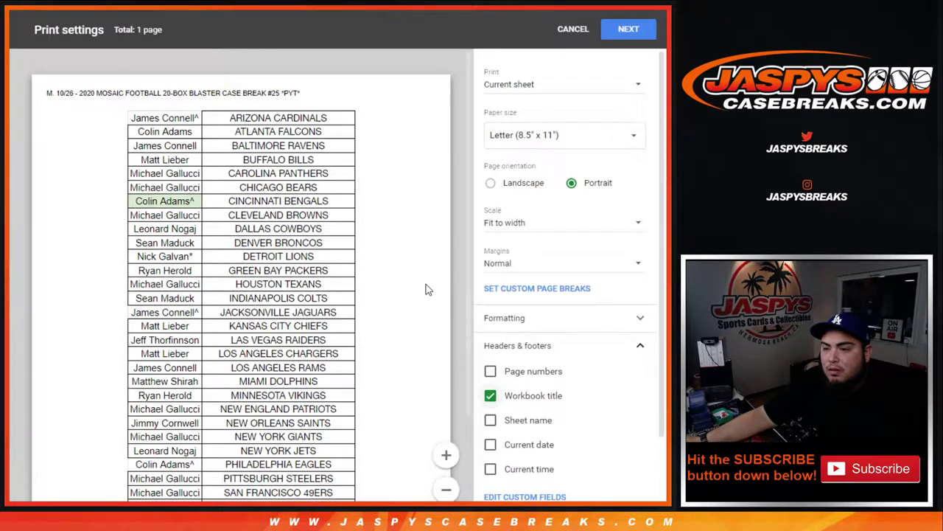
left_click(617, 35)
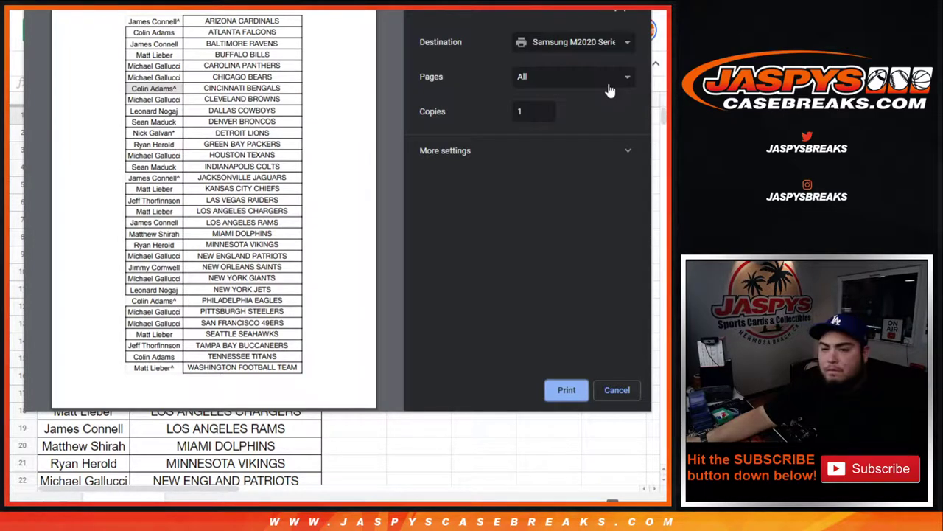
left_click(567, 389)
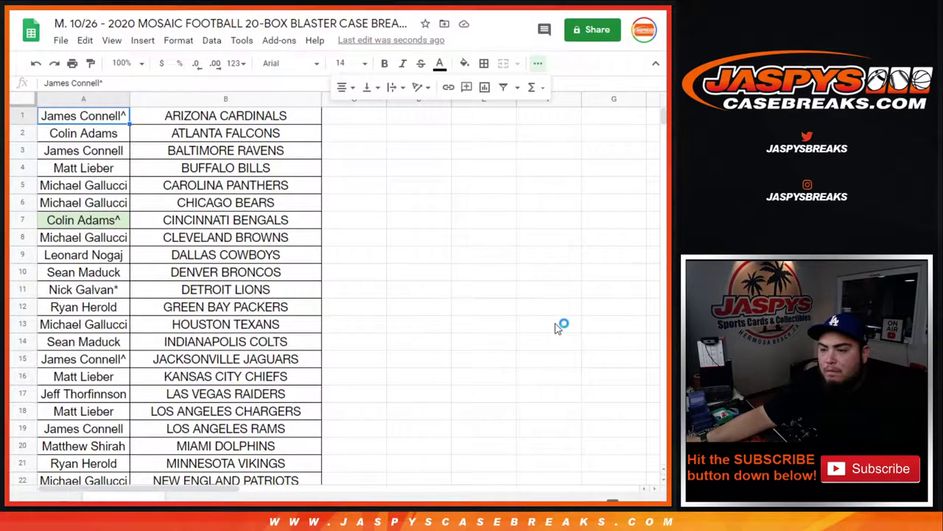